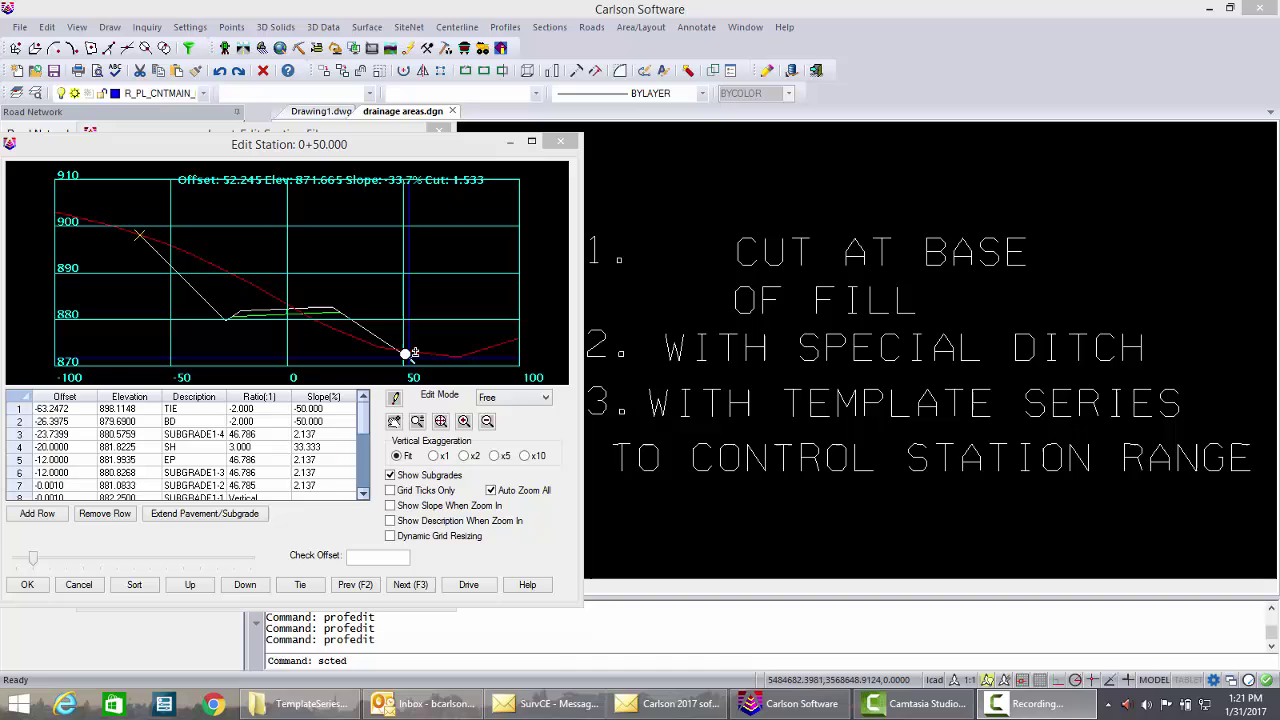
# Step: Lower station 0+50's right catch point slightly down the slope, tying to ground at offset 55.5717
pyautogui.moveTo(413, 353); pyautogui.dragTo(398, 375)
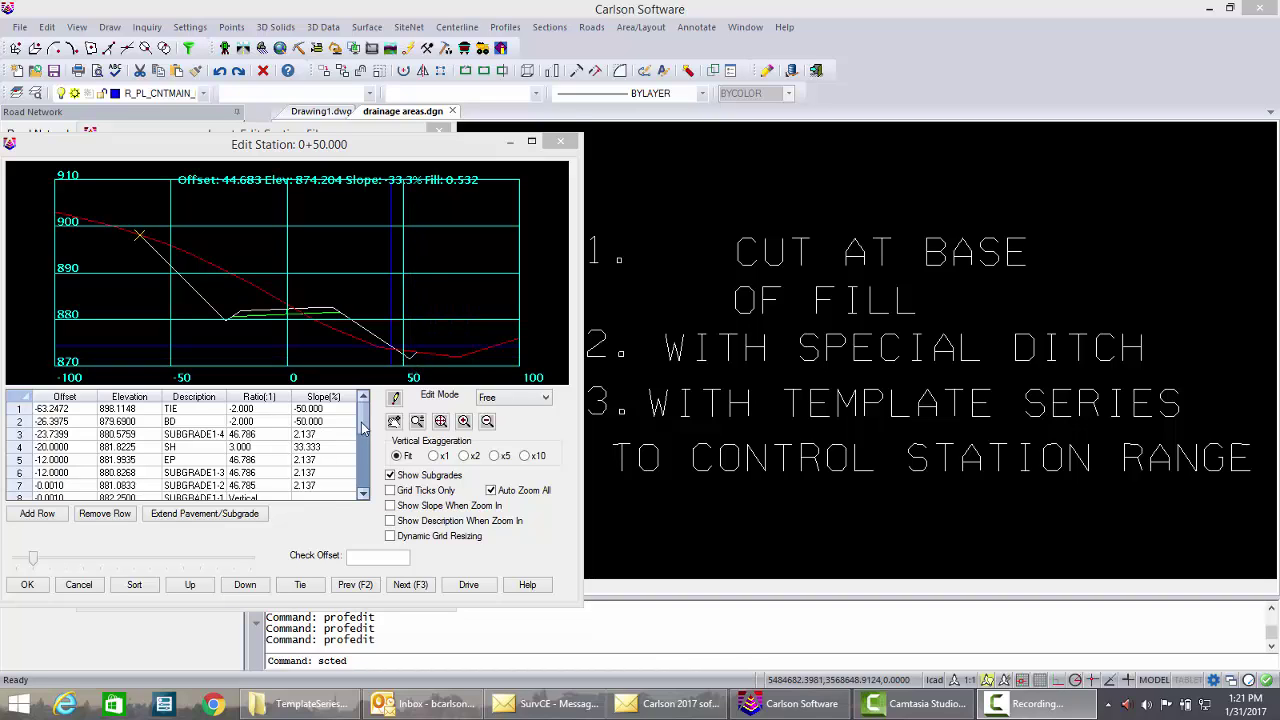
pyautogui.moveTo(365, 425); pyautogui.dragTo(363, 495)
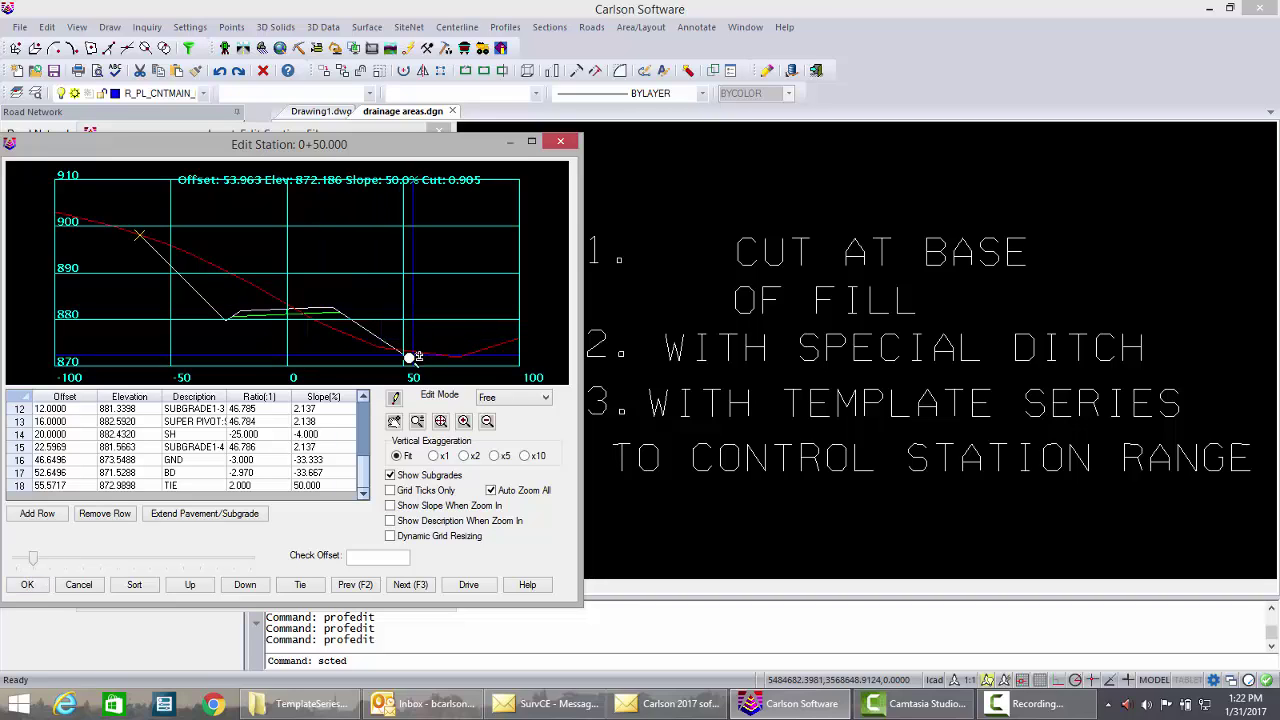
# Step: Accept the station 0+50.000 edits and close the section file editor
pyautogui.click(27, 585)
pyautogui.click(146, 548)
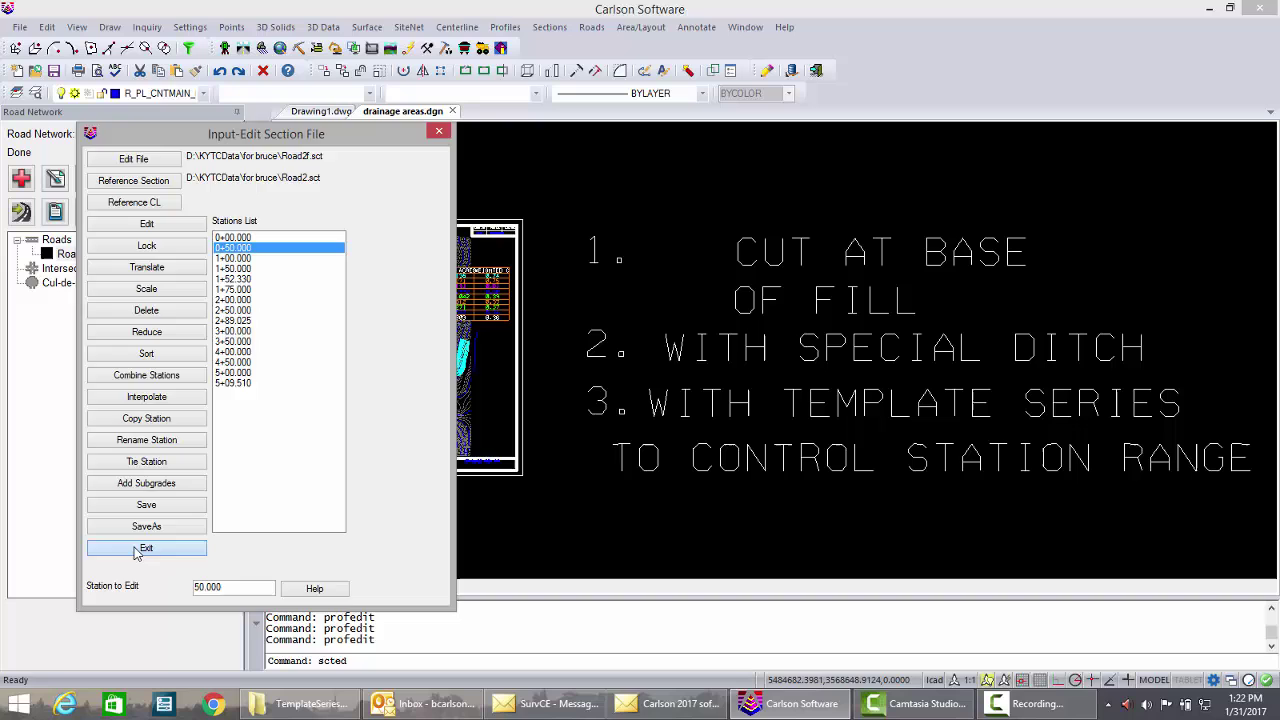
pyautogui.click(505, 27)
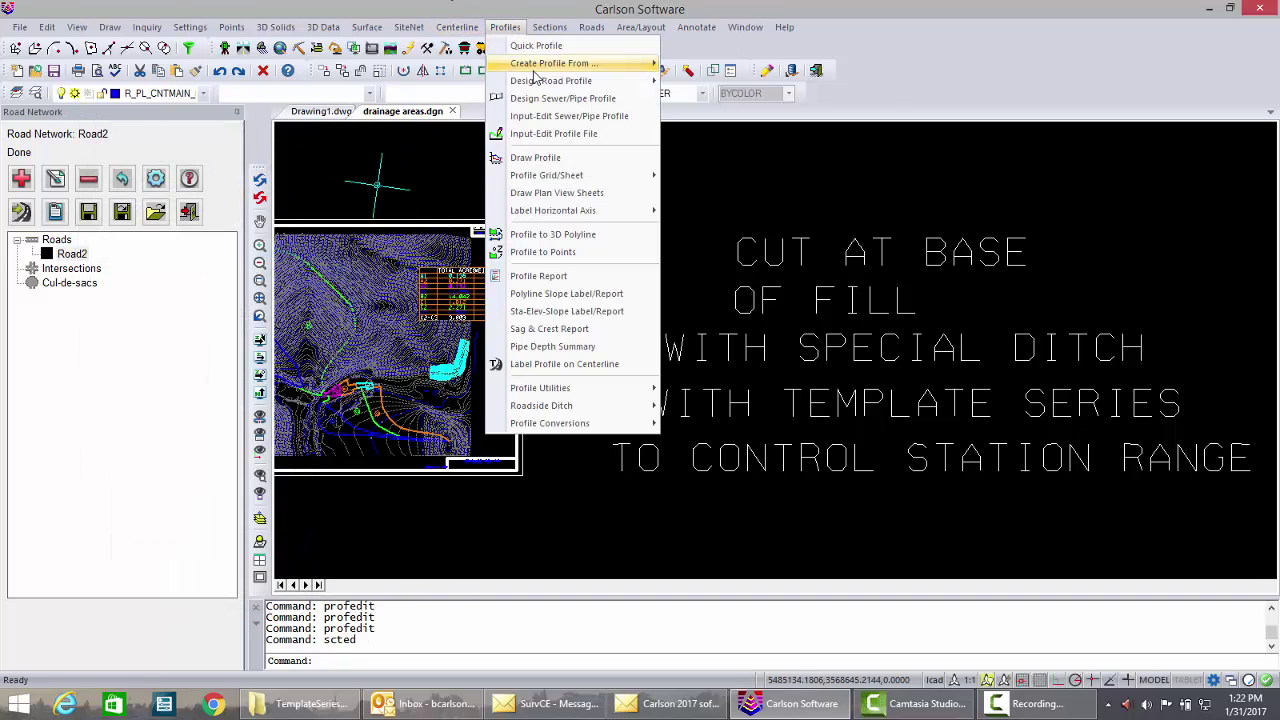
pyautogui.moveTo(560, 64)
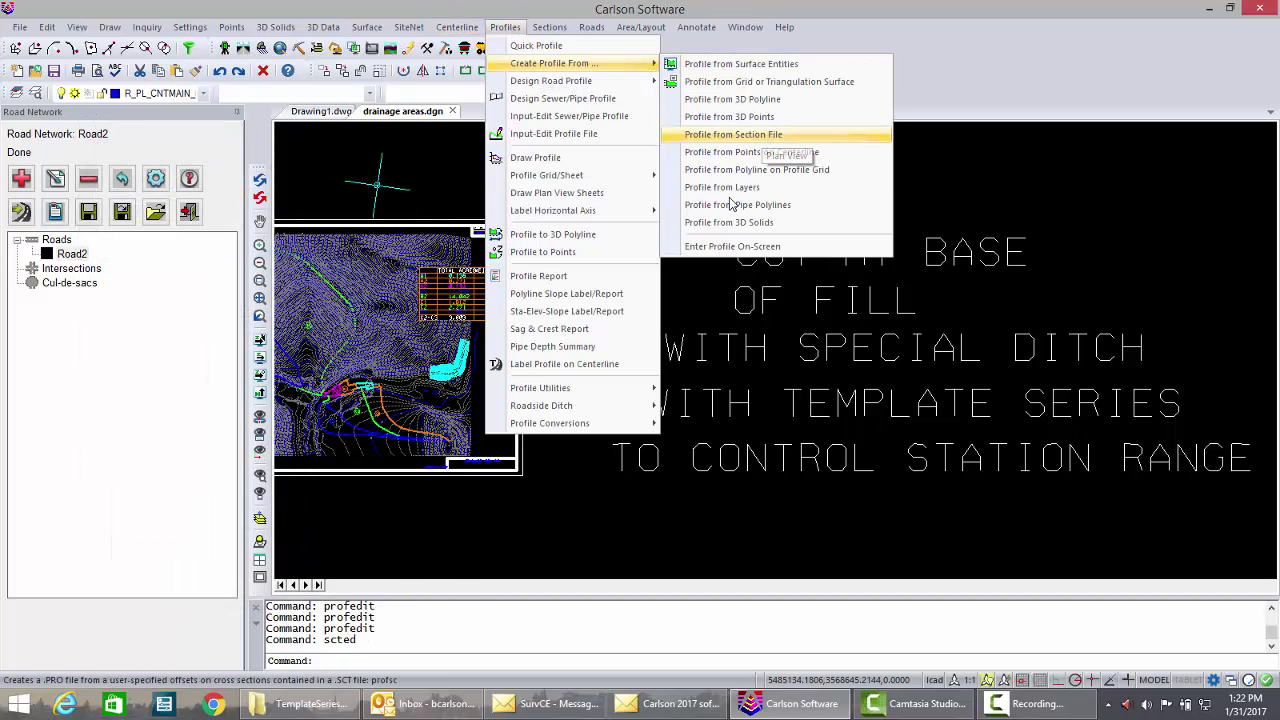
pyautogui.click(340, 150)
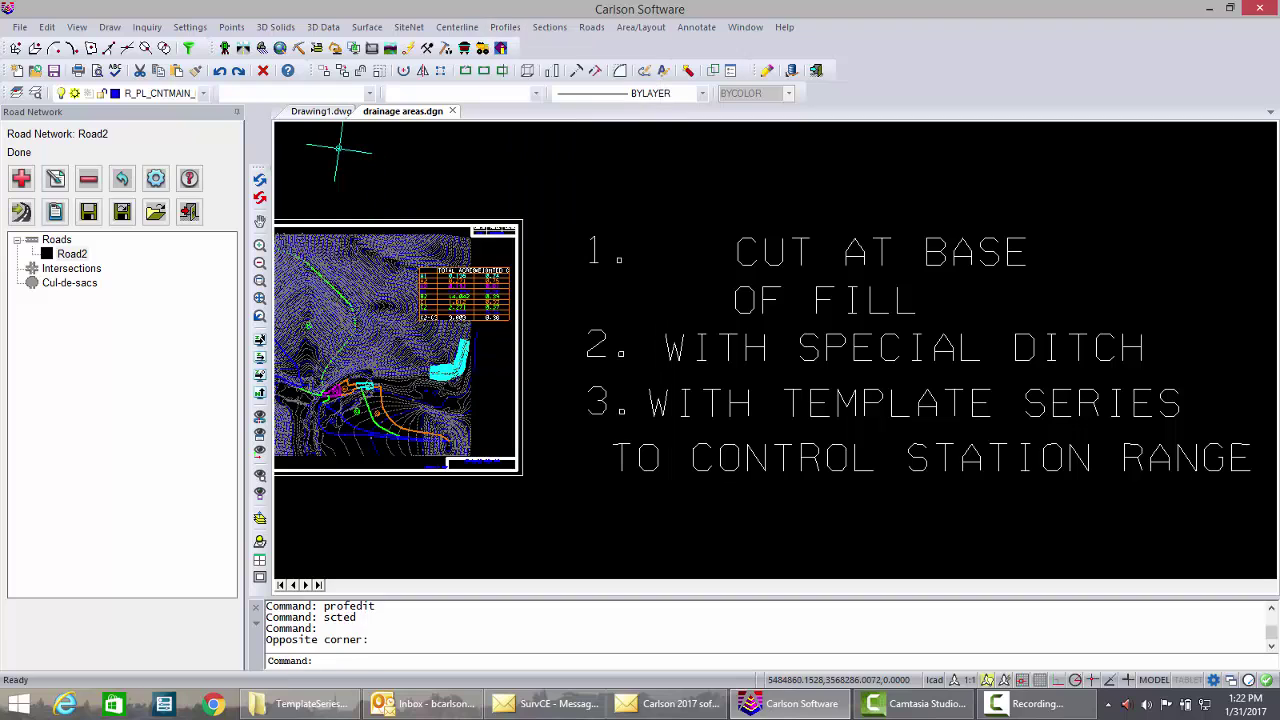
# Step: Open the Road2TieRight.pro profile in the profile editor
pyautogui.click(505, 27)
pyautogui.click(540, 135)
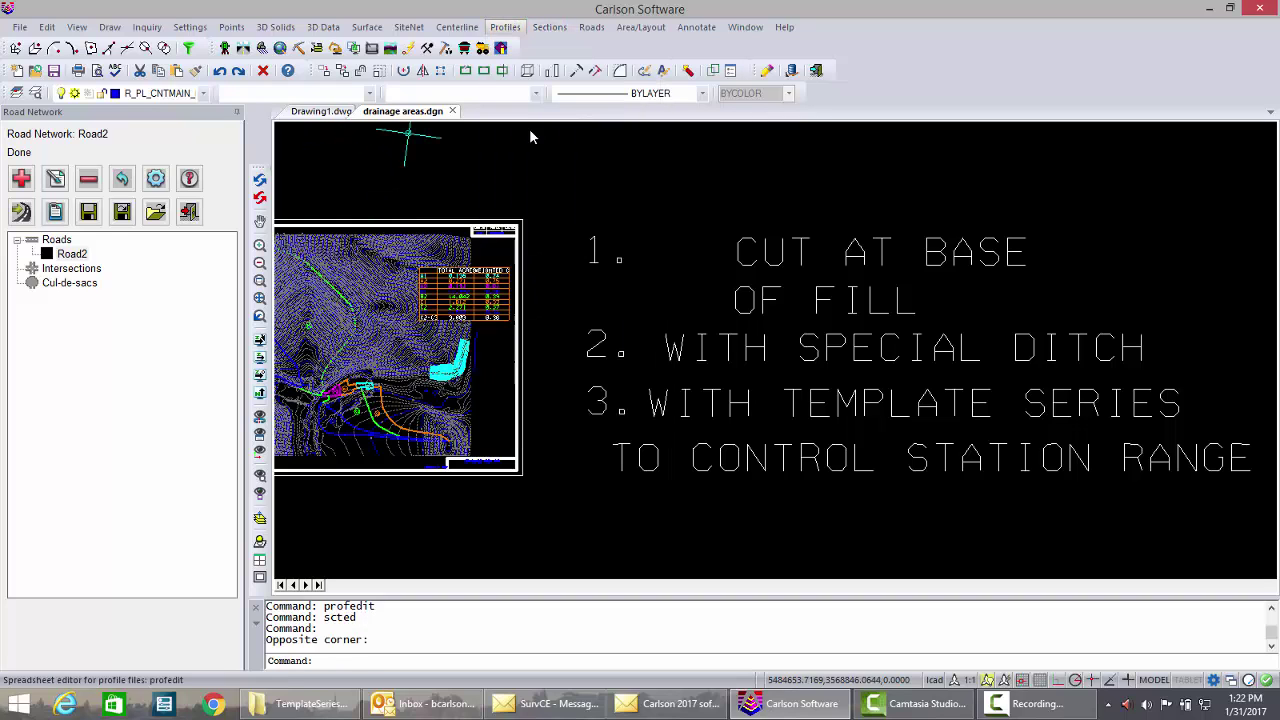
pyautogui.click(814, 291)
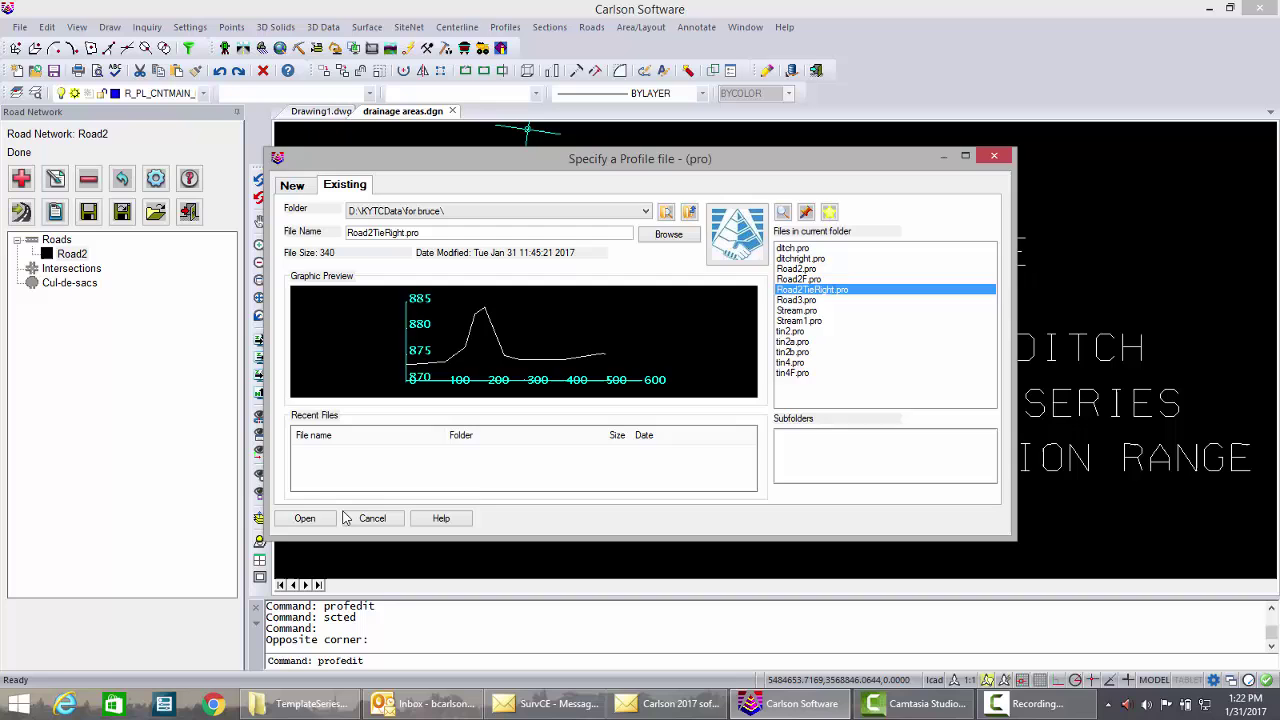
pyautogui.click(304, 518)
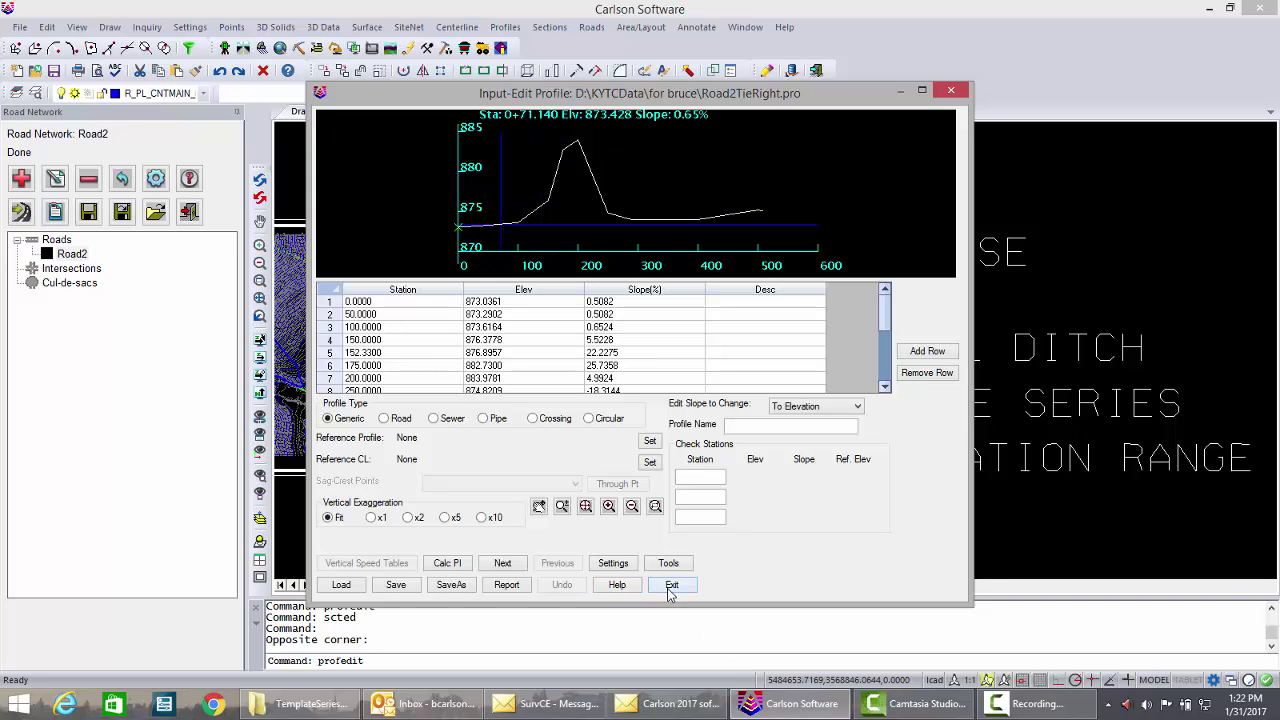
# Step: Close Road2TieRight.pro and start a new profile file ditchright.pro, replacing the existing one
pyautogui.click(671, 586)
pyautogui.click(505, 27)
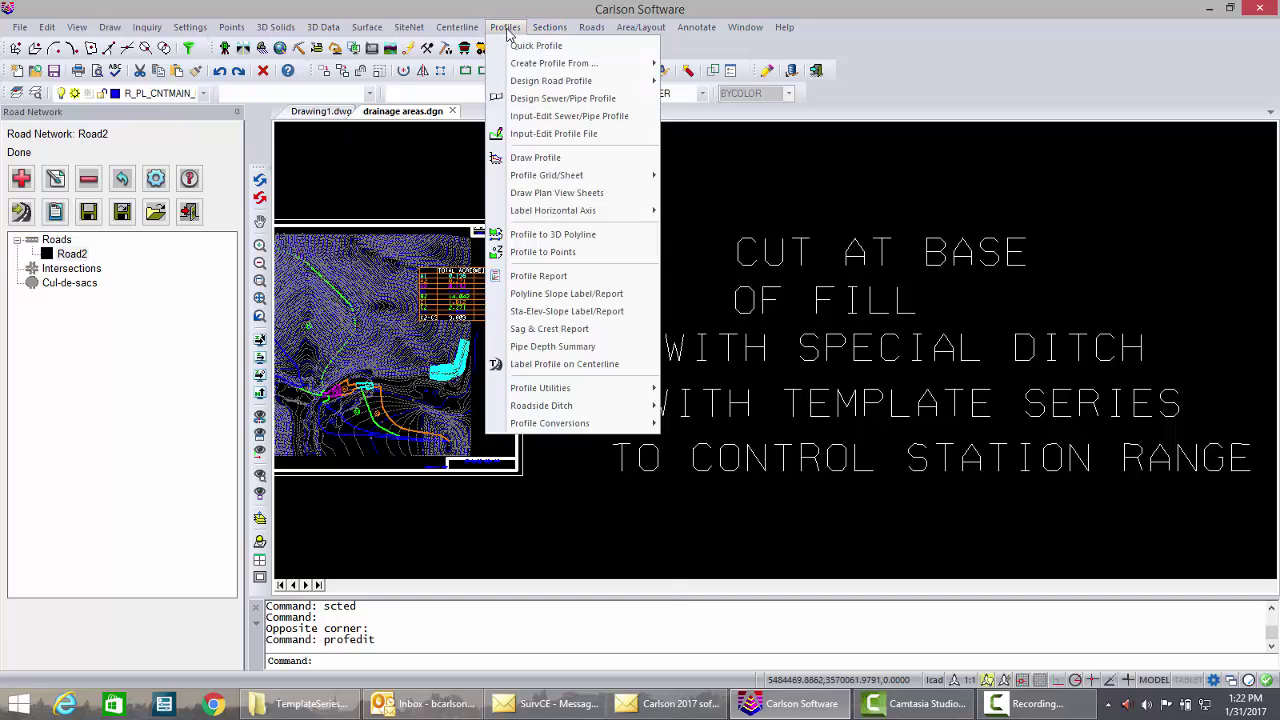
pyautogui.click(541, 134)
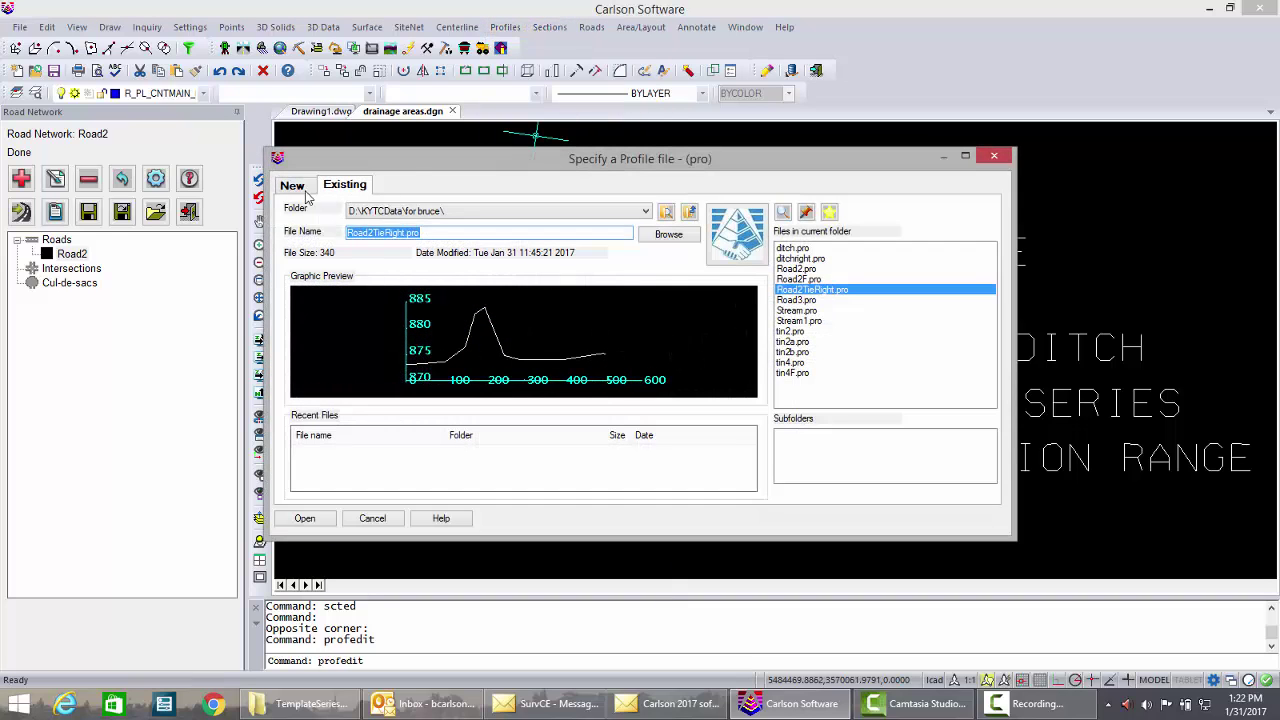
pyautogui.click(304, 192)
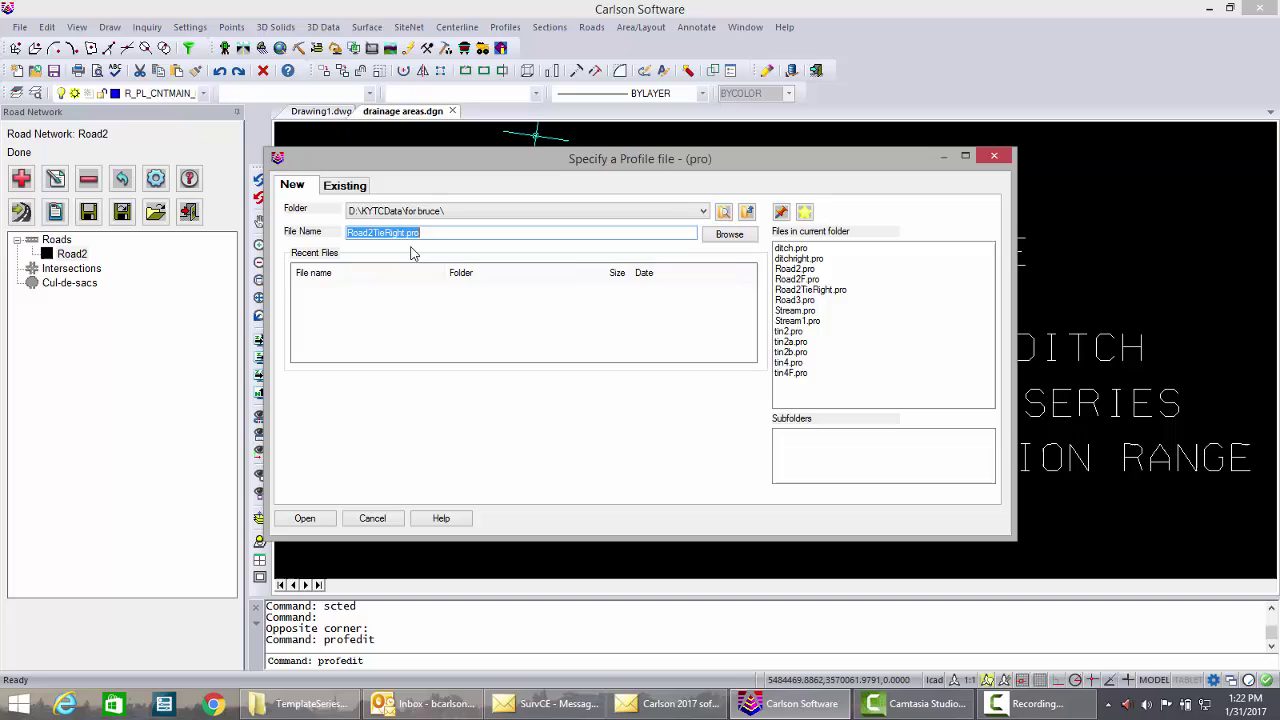
pyautogui.write('dit')
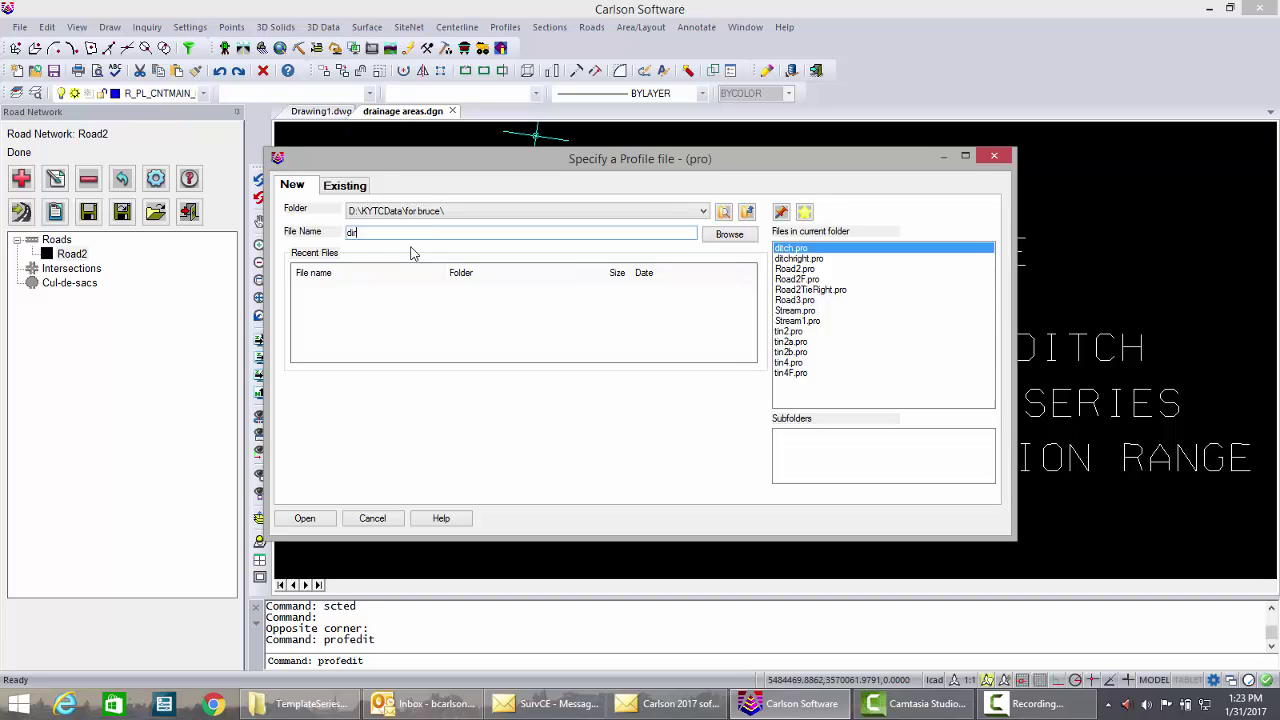
pyautogui.write('c')
pyautogui.write('h4')
pyautogui.write('right.pro')
pyautogui.press('Return')
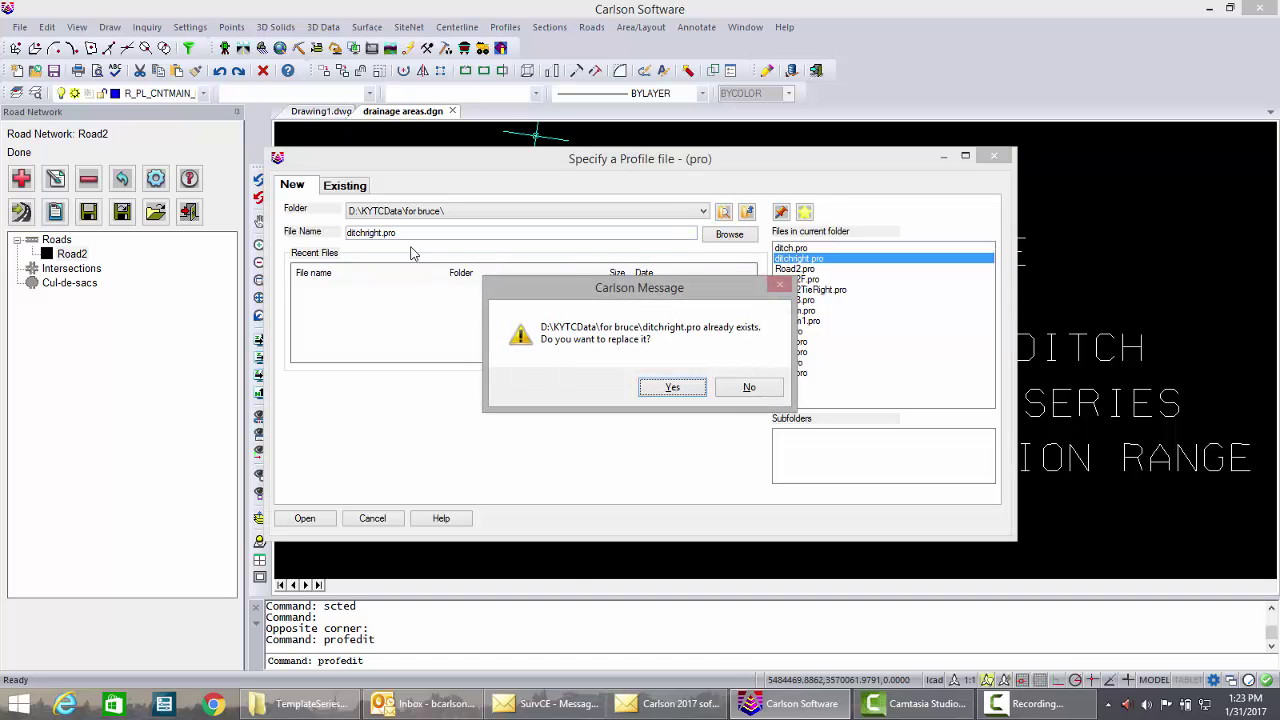
pyautogui.click(671, 388)
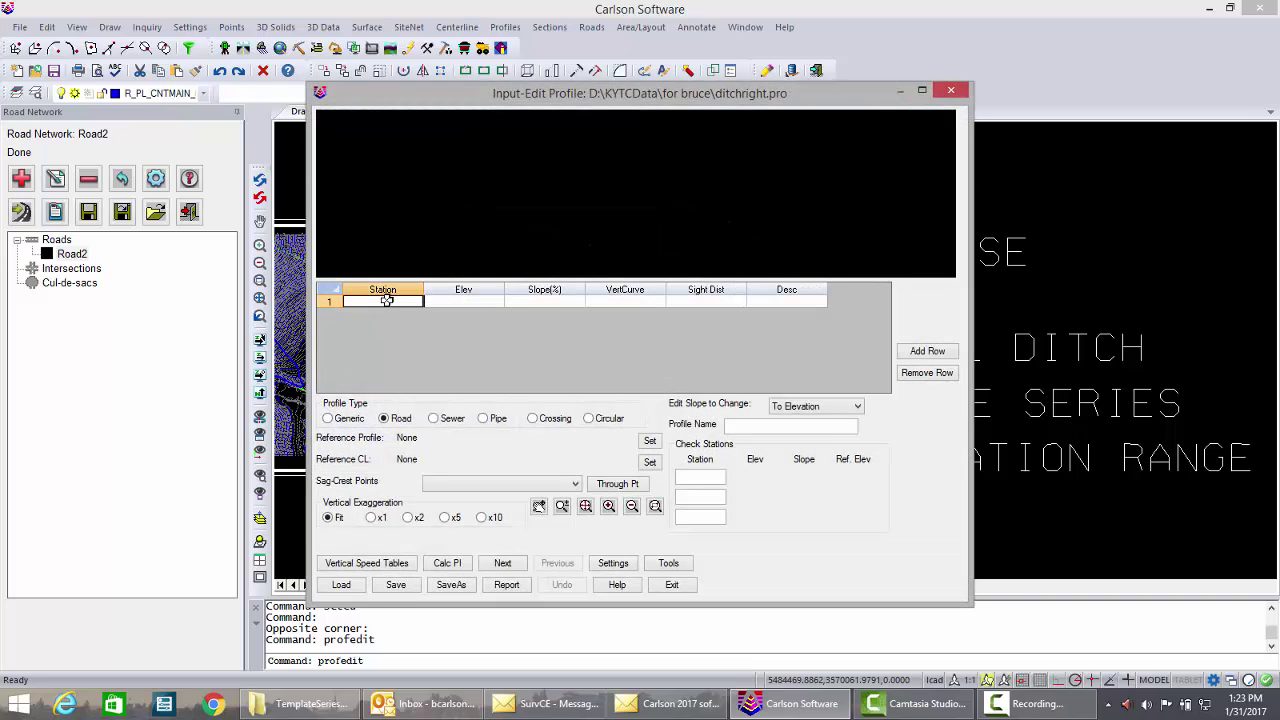
# Step: Enter station 0 at elevation 869.62 and station 100 at 871.62, then save and close
pyautogui.write('0')
pyautogui.click(466, 300)
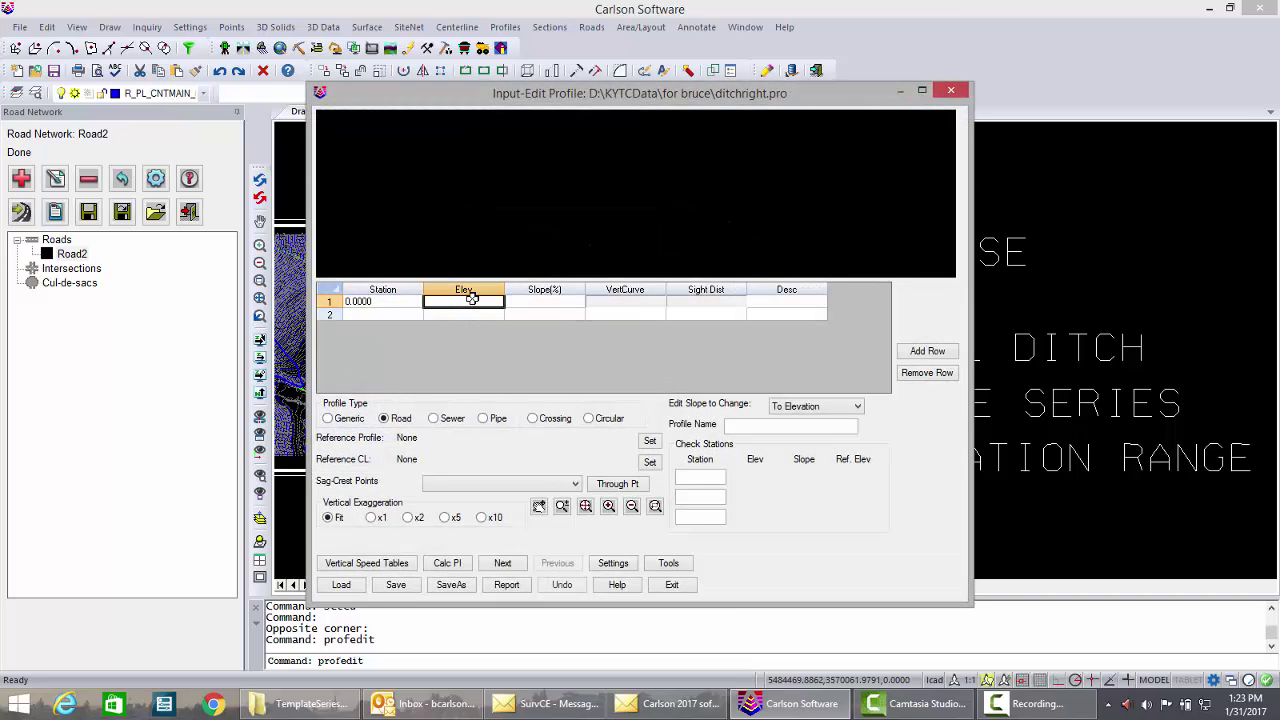
pyautogui.write('869.62')
pyautogui.press('Return')
pyautogui.click(369, 315)
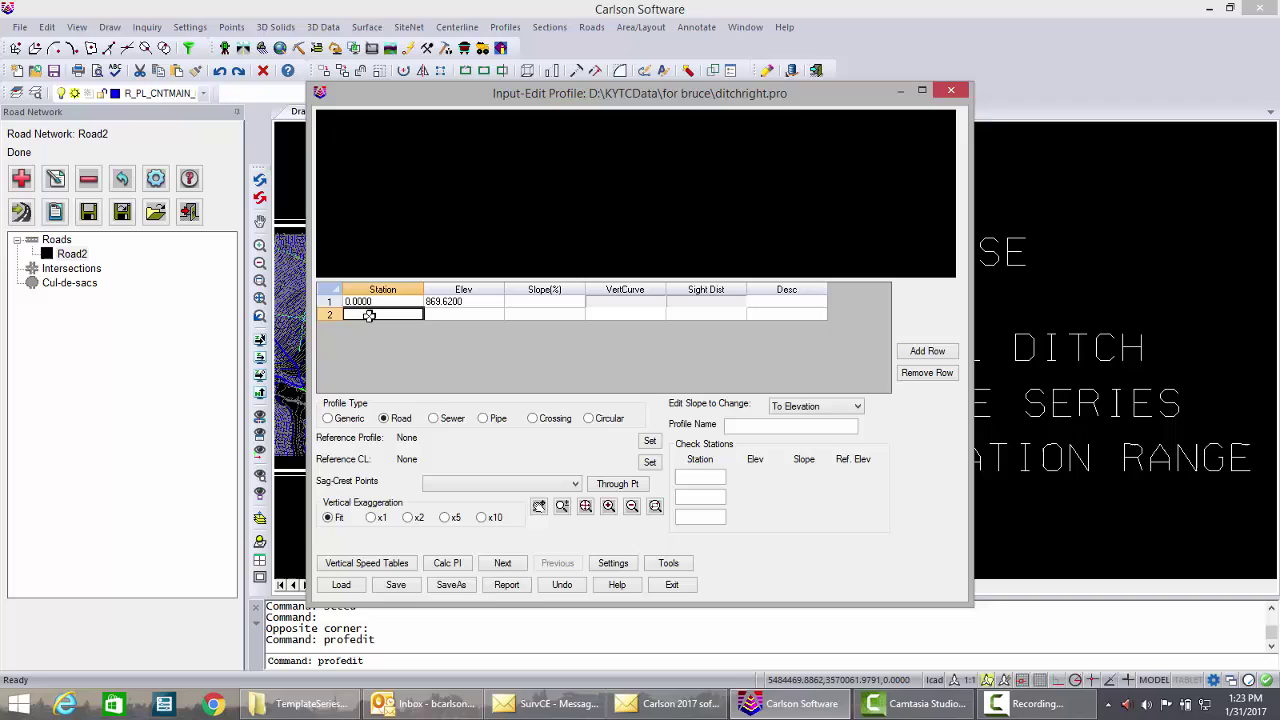
pyautogui.write('100')
pyautogui.click(469, 315)
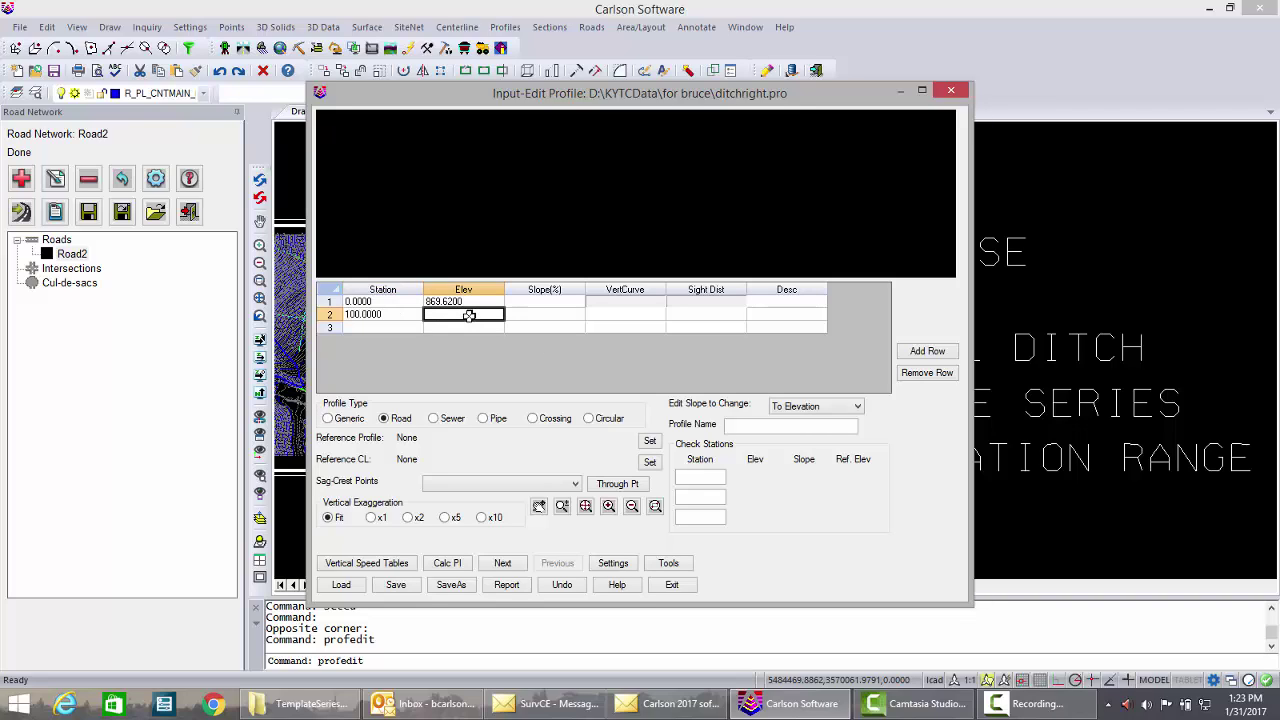
pyautogui.write('871.62')
pyautogui.press('Tab')
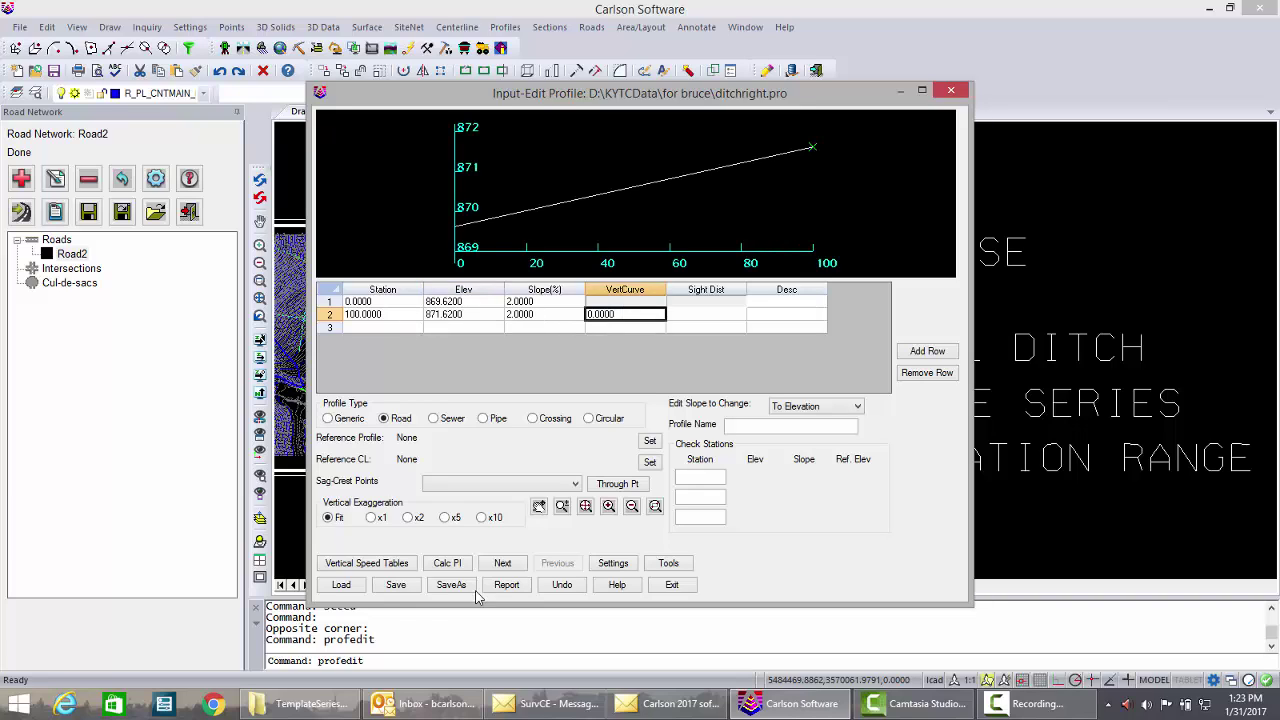
pyautogui.click(396, 585)
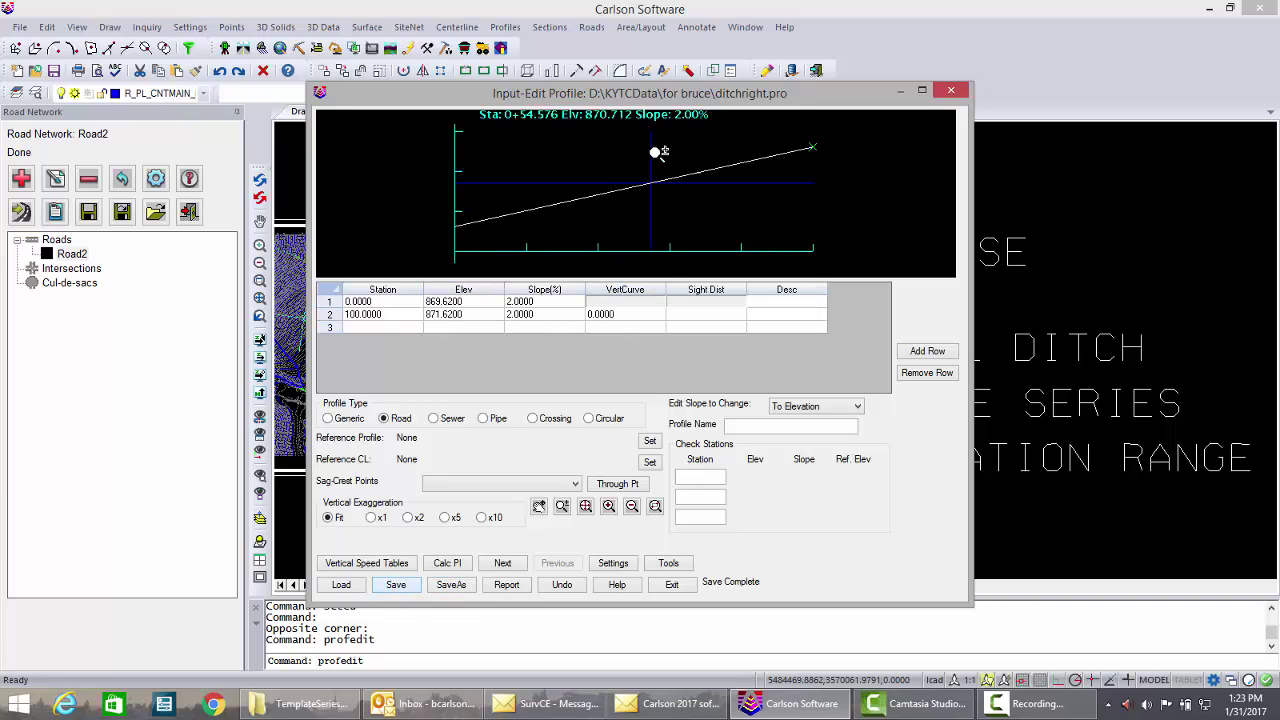
pyautogui.click(672, 585)
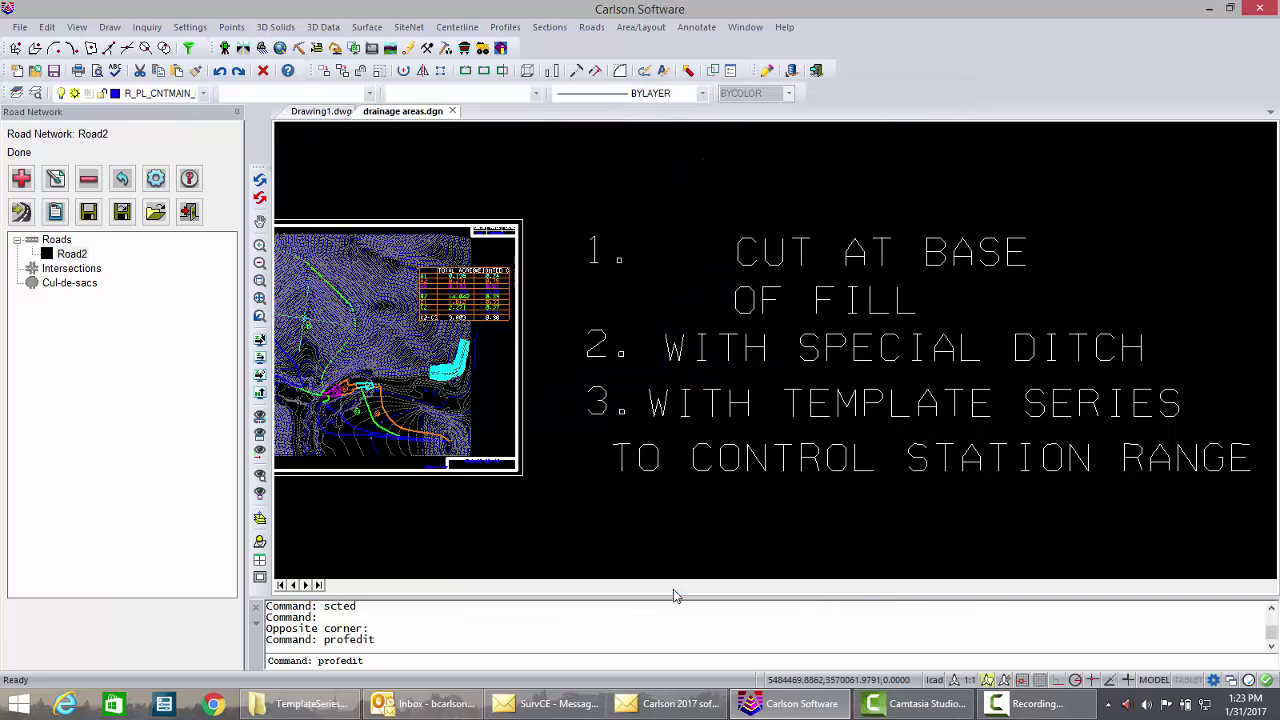
# Step: In Road2's settings, use LeftDitch.tpp as the template point profile file and view its definitions
pyautogui.doubleClick(68, 255)
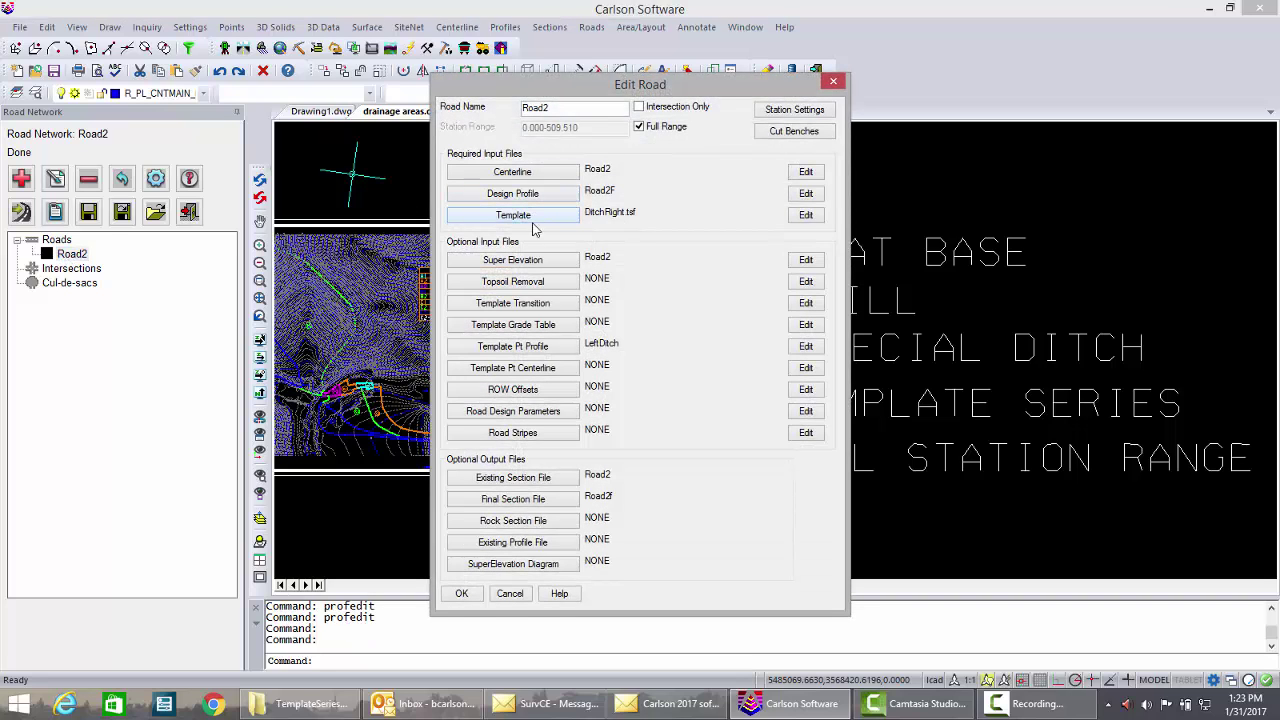
pyautogui.click(535, 357)
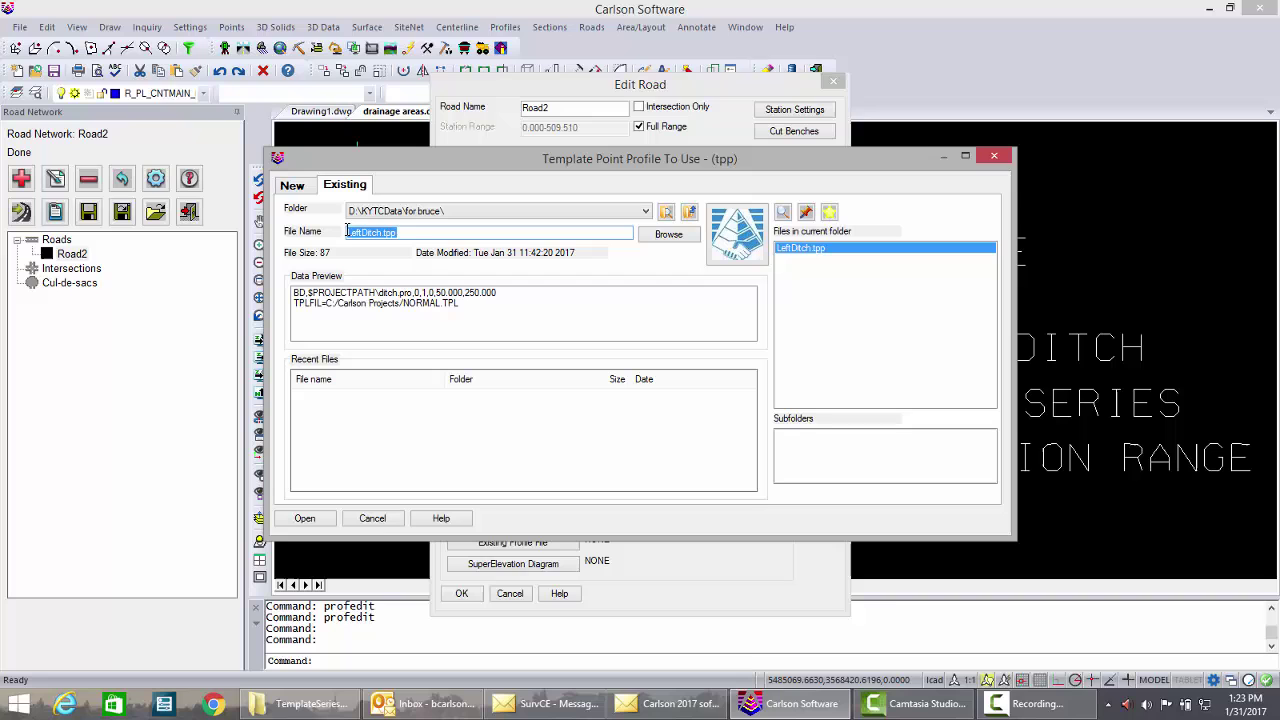
pyautogui.click(305, 519)
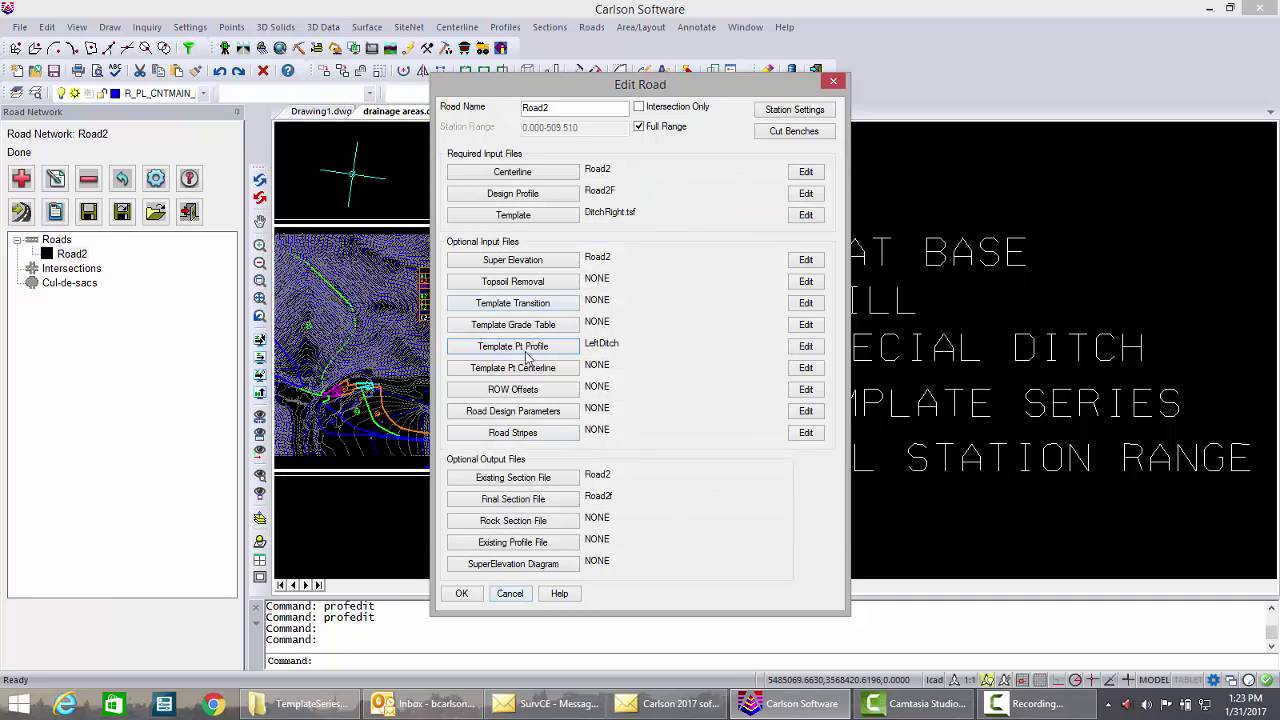
pyautogui.click(807, 347)
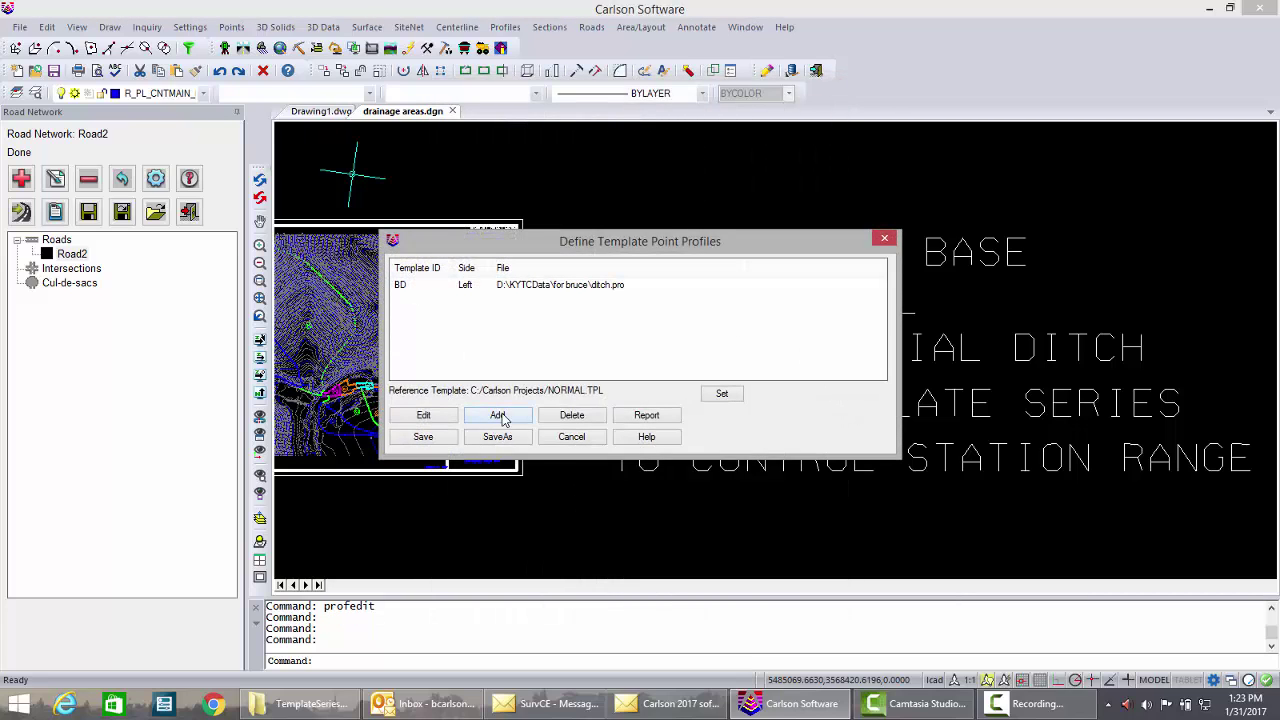
# Step: Add a Right-side BD profile from ditchright.pro for stations 0–100 holding cross slope, and save the list
pyautogui.click(497, 415)
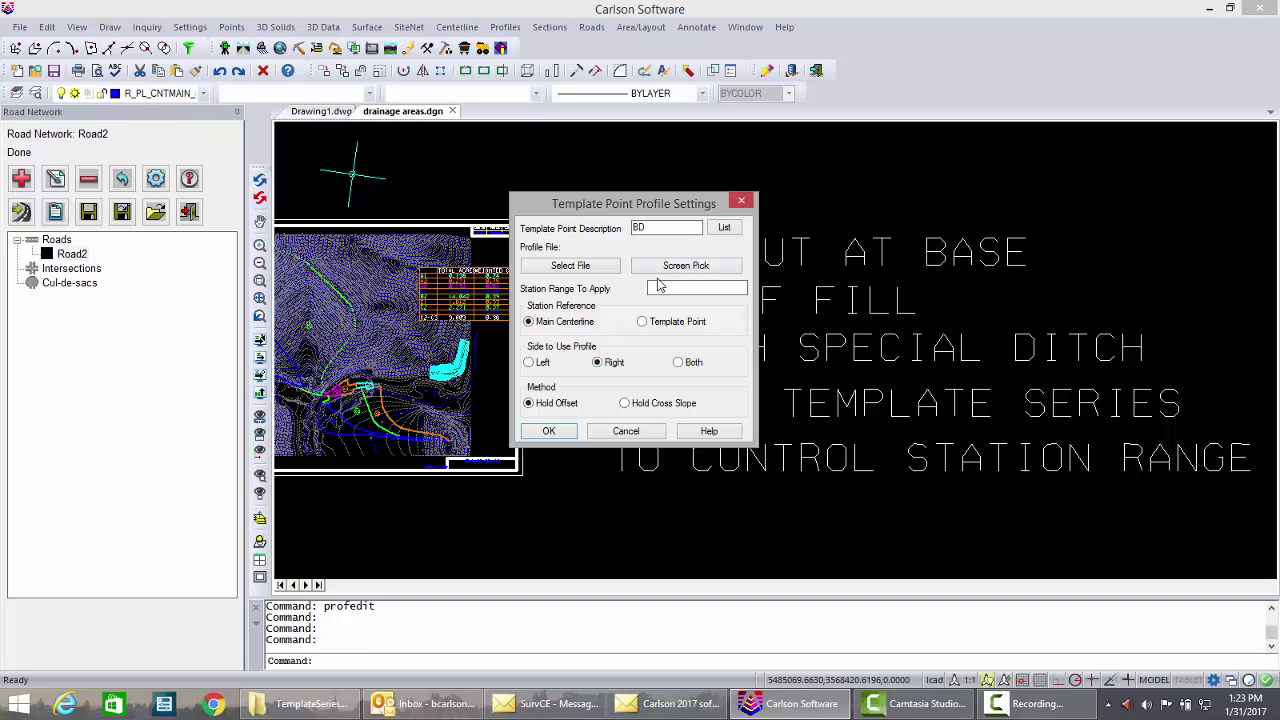
pyautogui.click(585, 267)
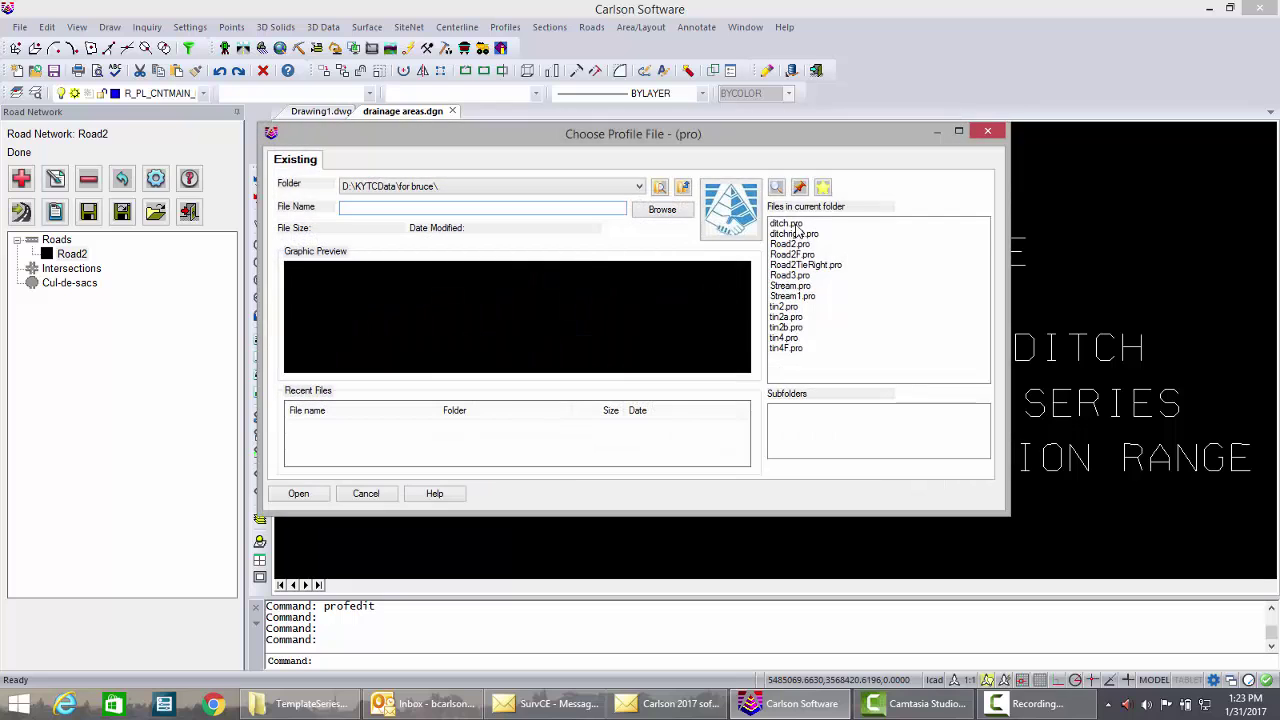
pyautogui.click(793, 235)
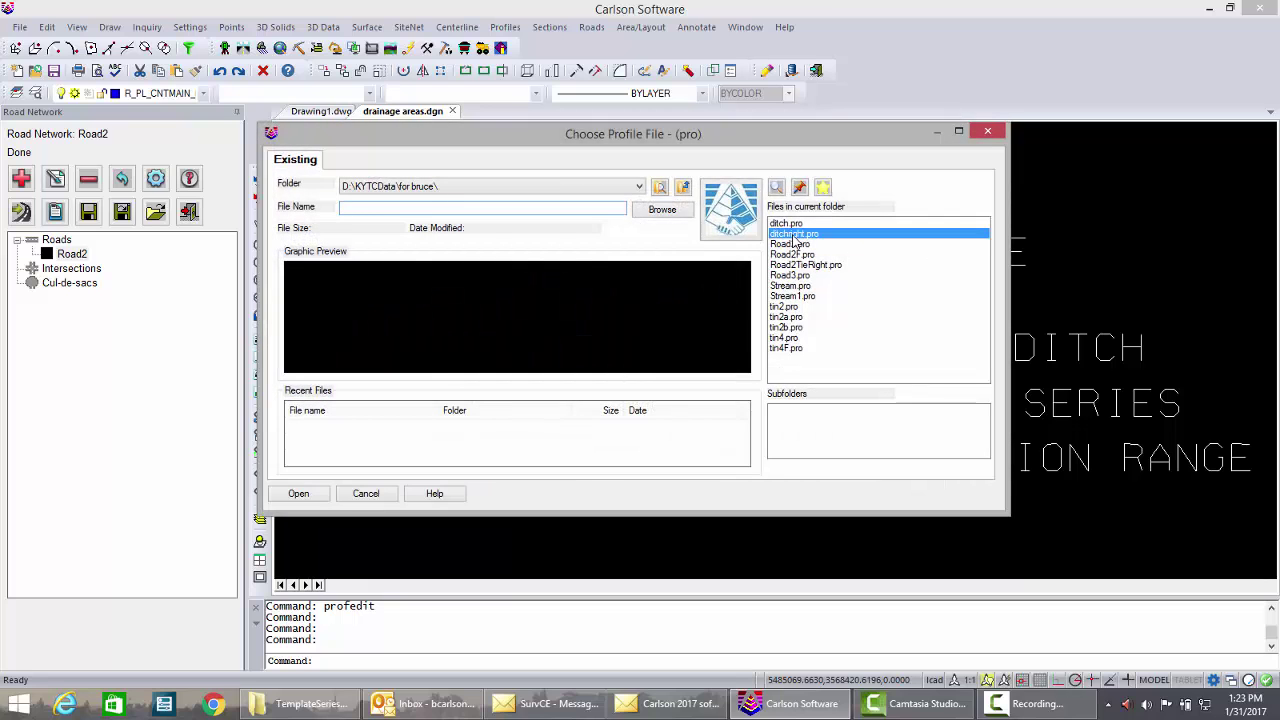
pyautogui.click(300, 494)
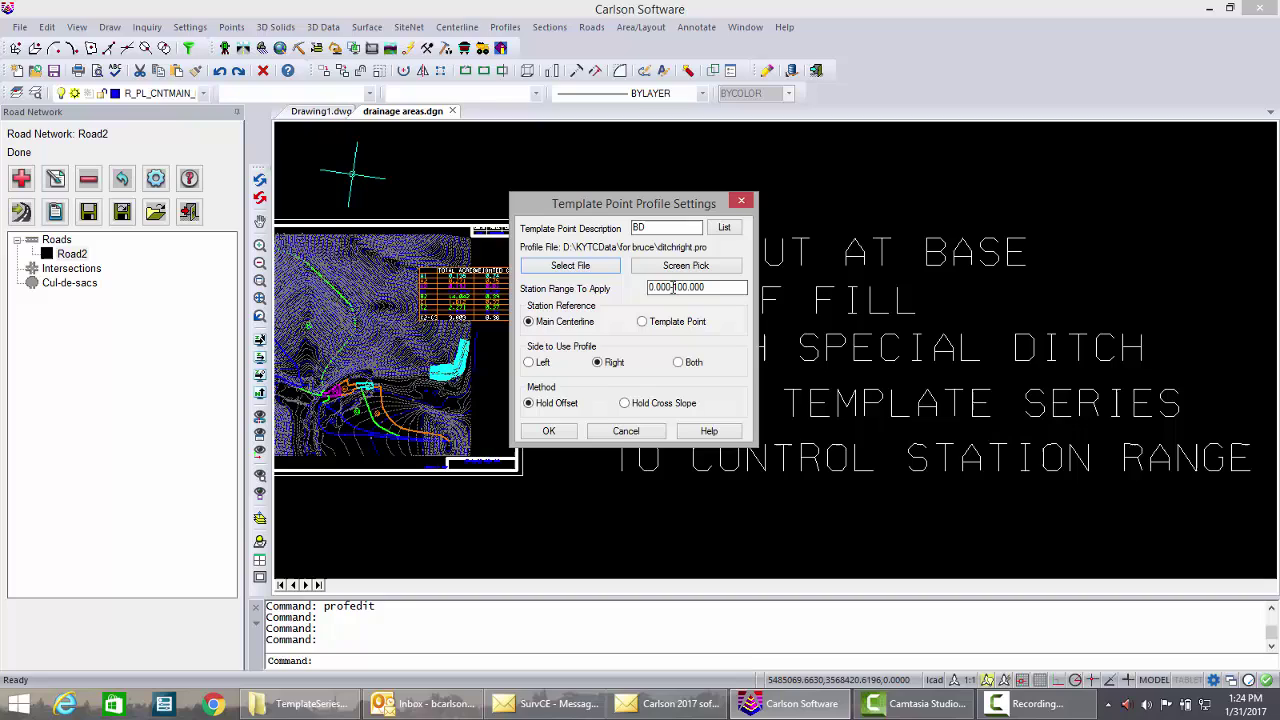
pyautogui.click(625, 404)
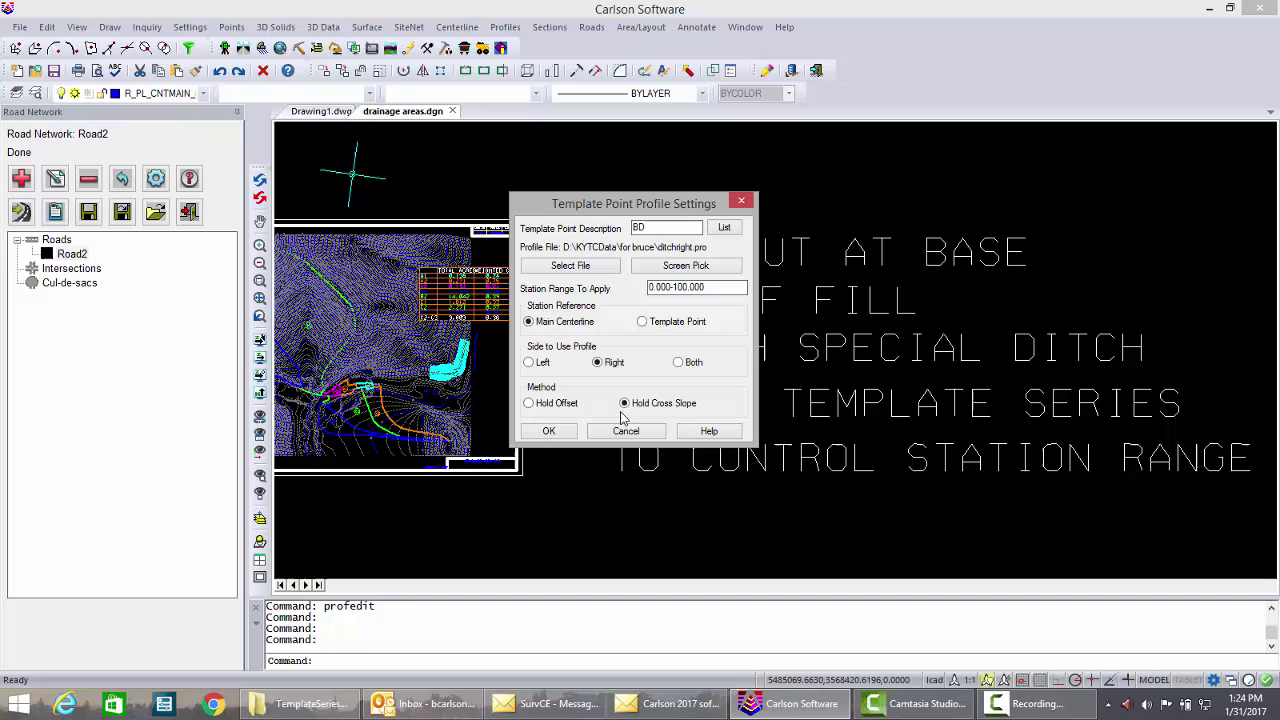
pyautogui.click(548, 431)
pyautogui.click(421, 437)
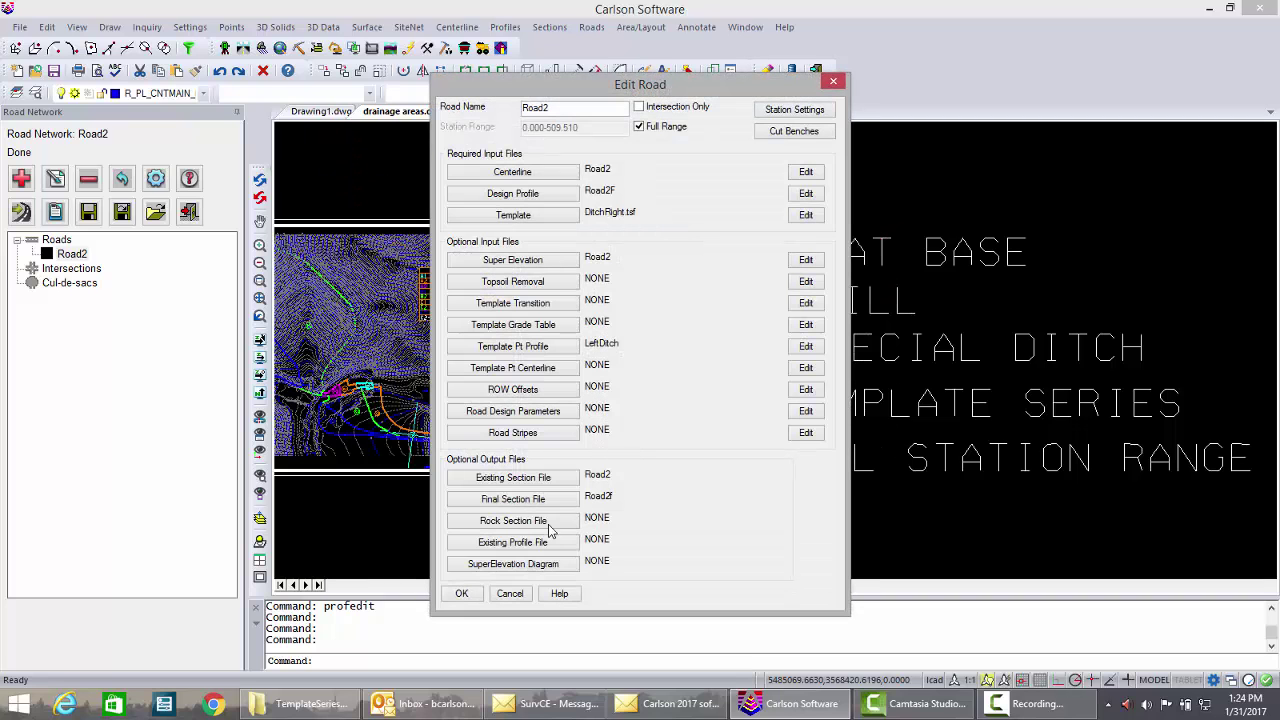
# Step: Accept Road2's changes, reprocess the road network, and open Road2f.sct in the section editor
pyautogui.click(462, 594)
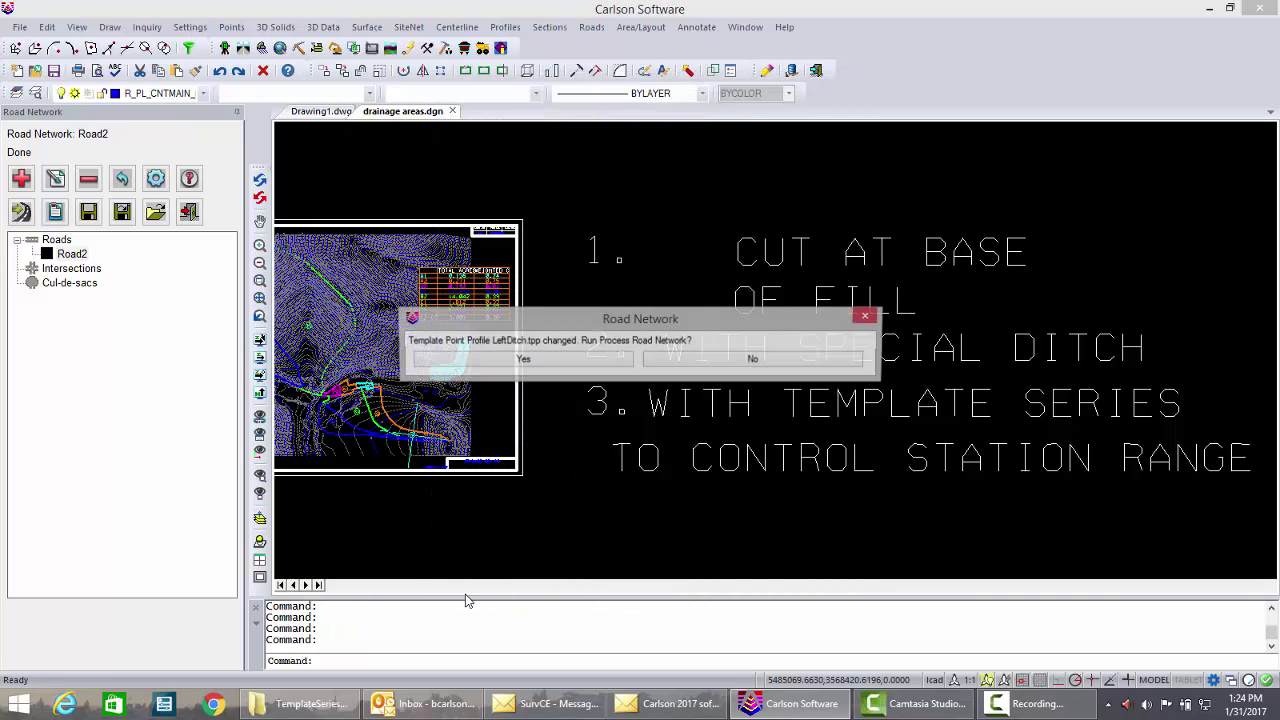
pyautogui.click(550, 361)
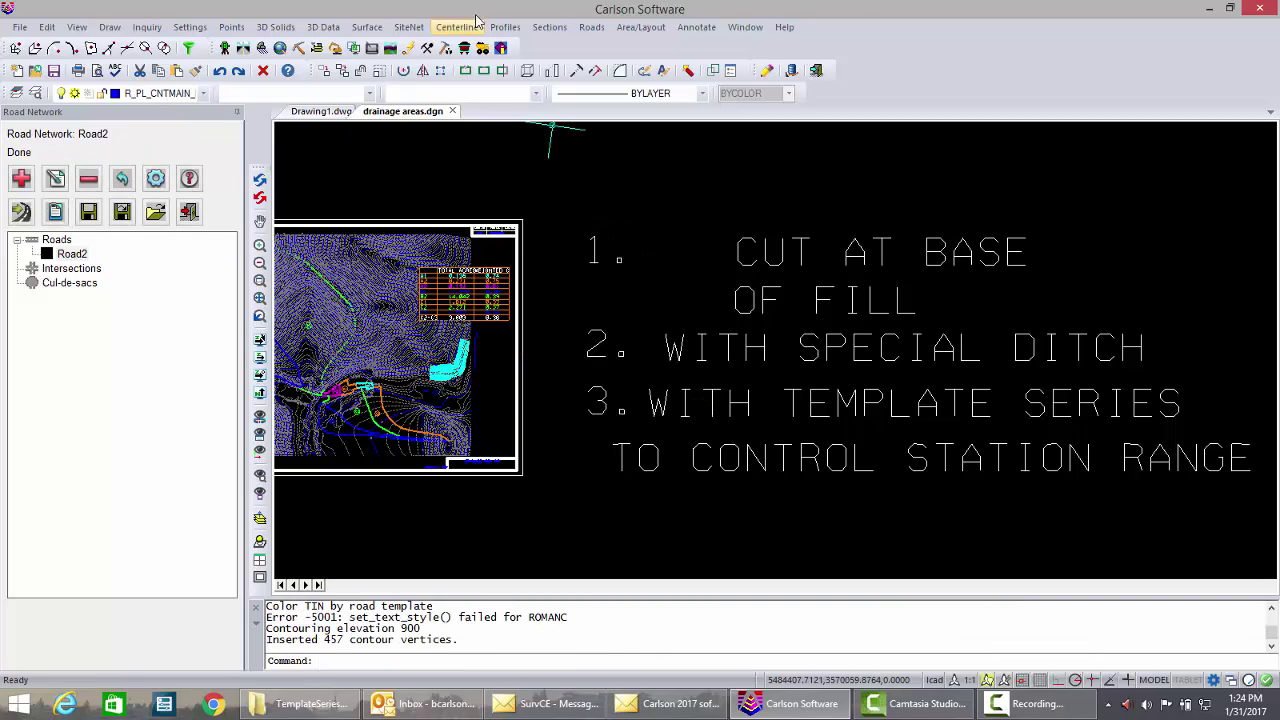
pyautogui.click(549, 27)
pyautogui.click(596, 193)
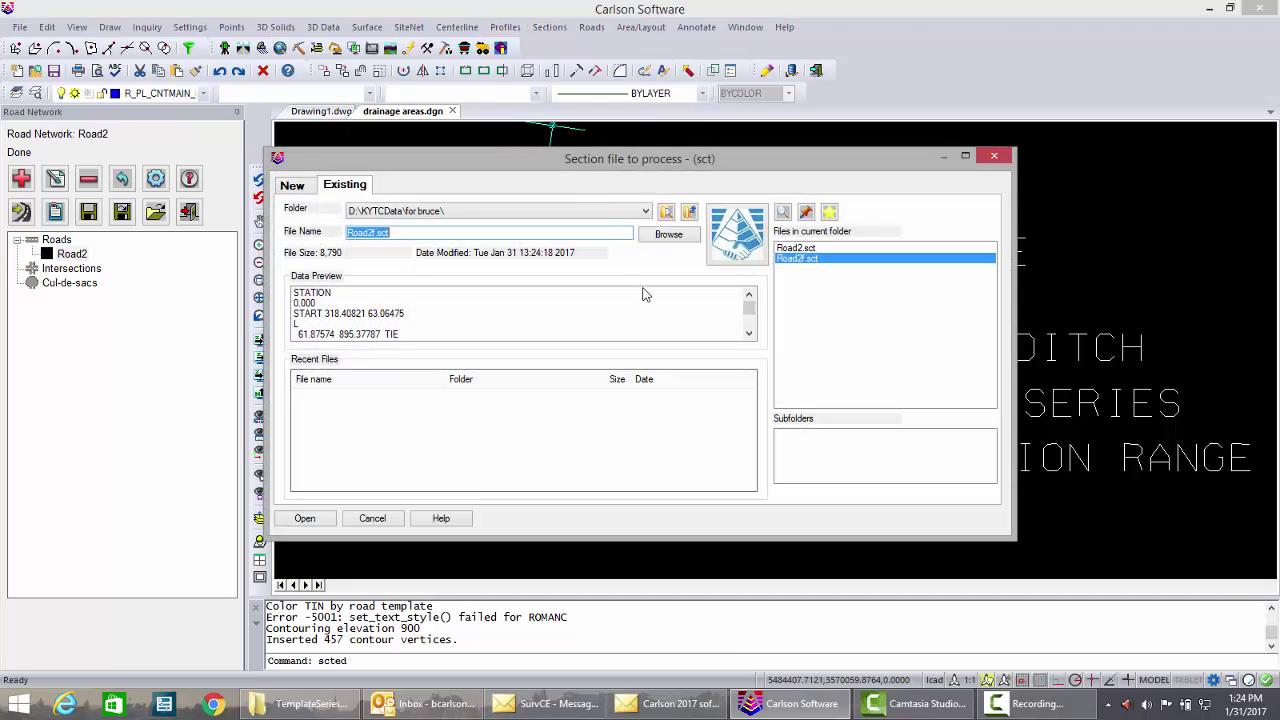
pyautogui.click(304, 519)
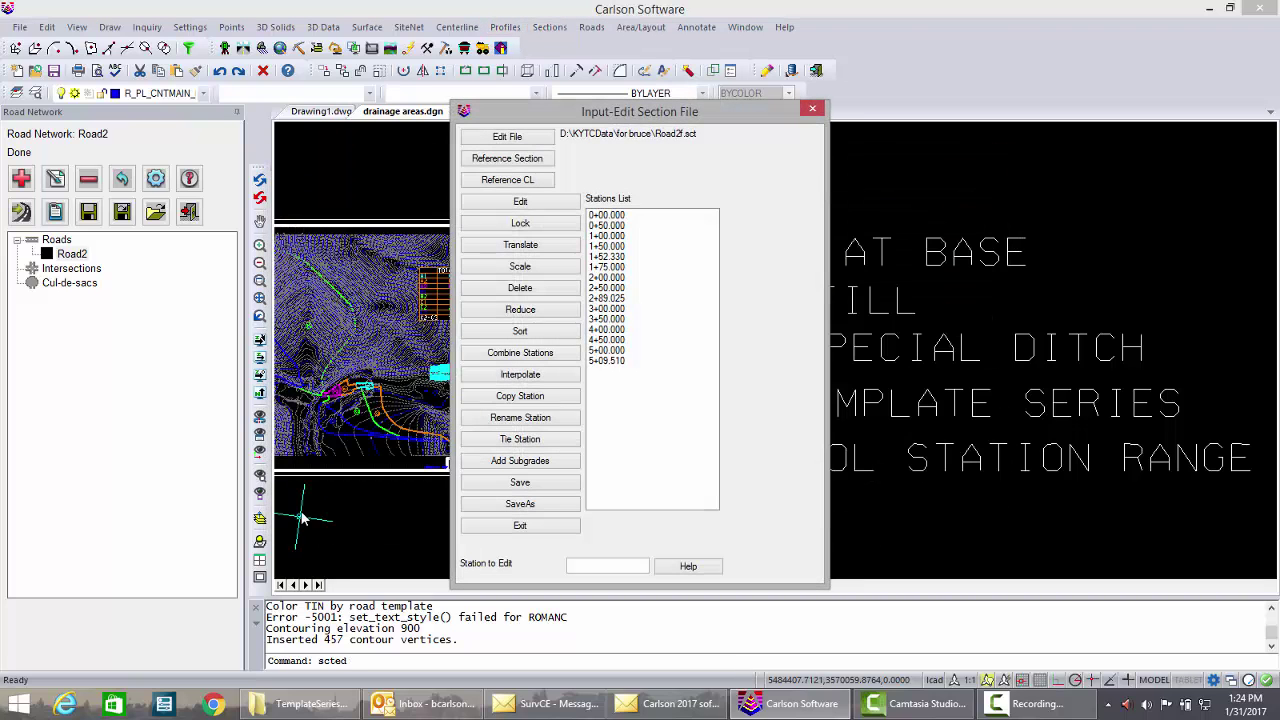
# Step: Load Road2.sct as the reference section and view station 1+00.000
pyautogui.click(502, 161)
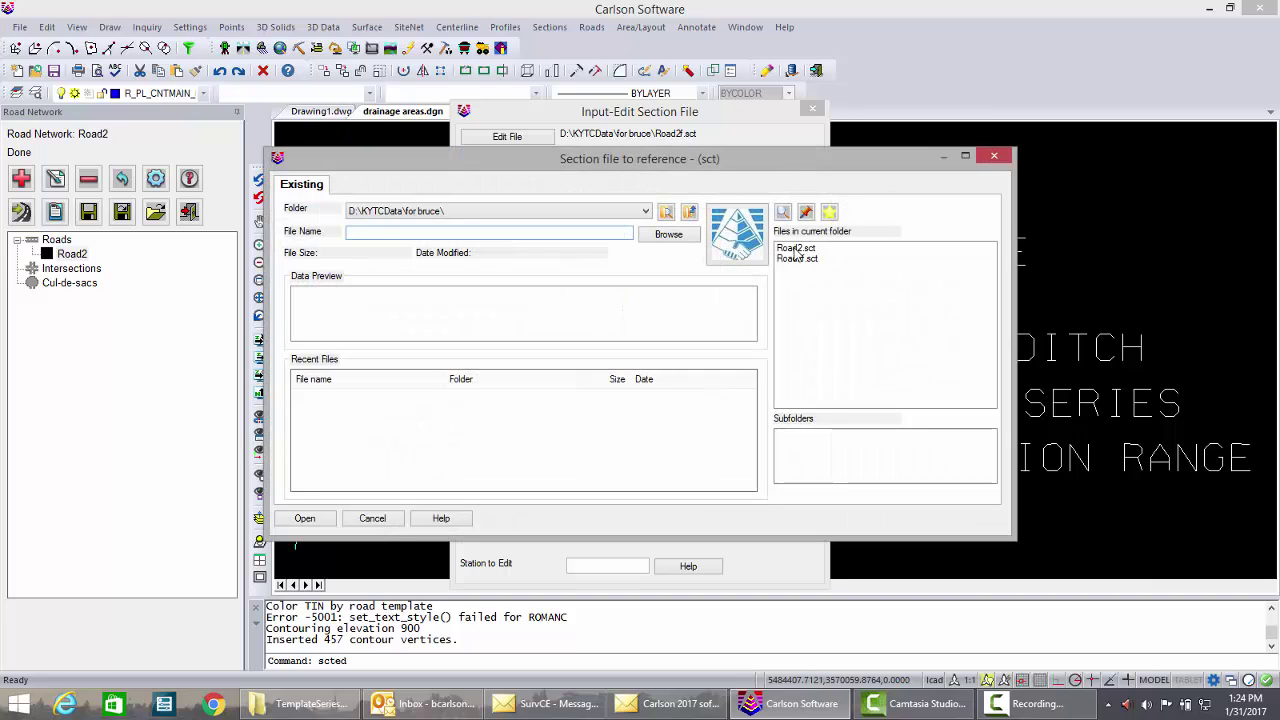
pyautogui.click(796, 248)
pyautogui.click(320, 519)
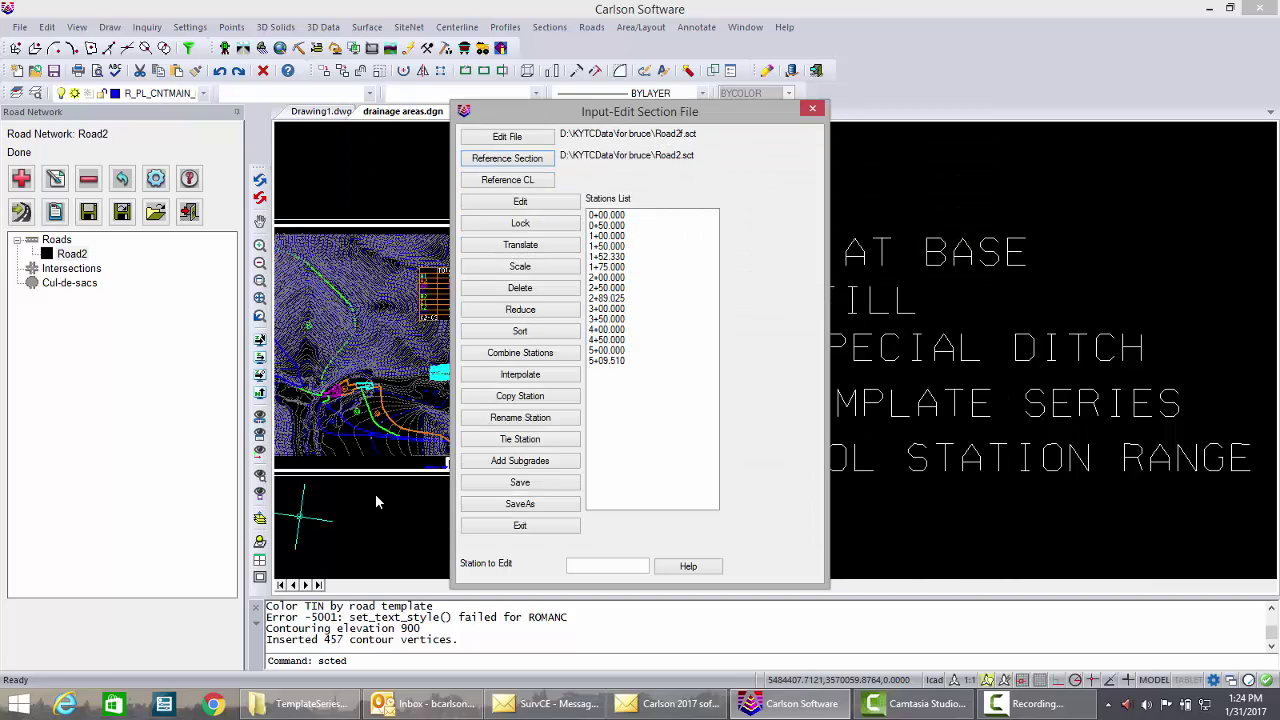
pyautogui.click(605, 236)
pyautogui.click(548, 202)
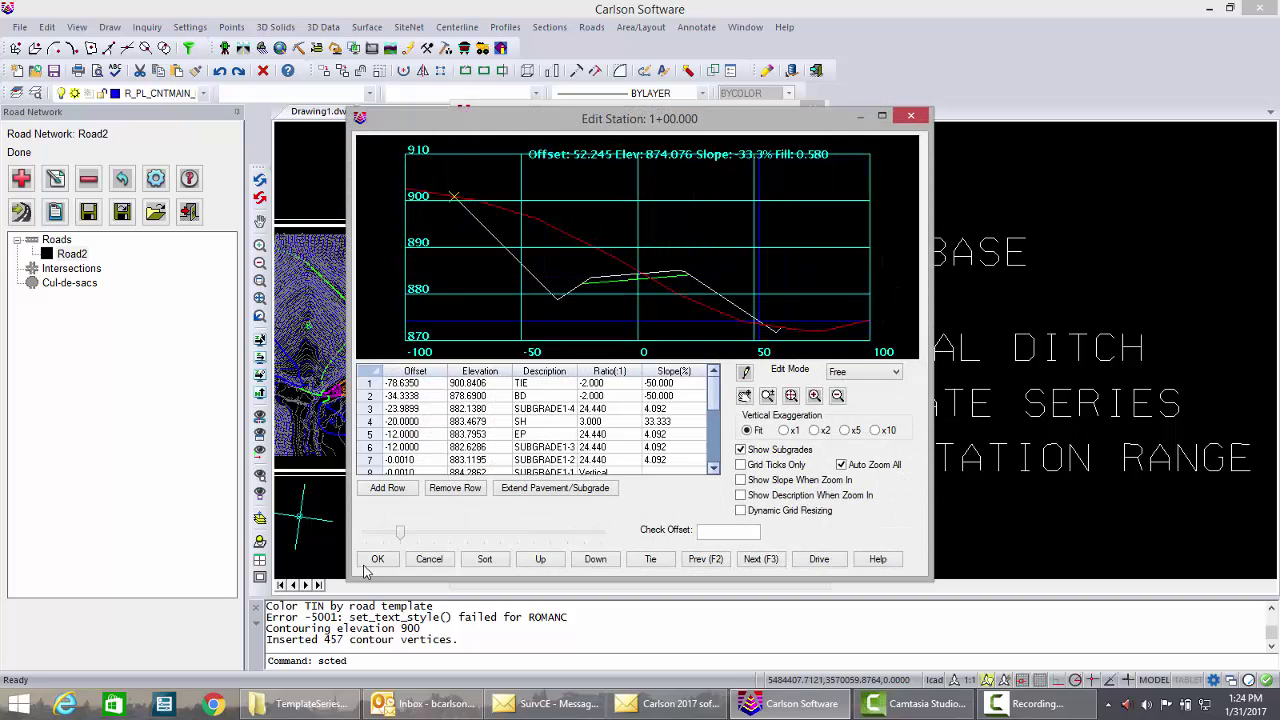
# Step: Review the rebuilt cross-sections at stations 0+50.000 and 0+00.000
pyautogui.click(378, 559)
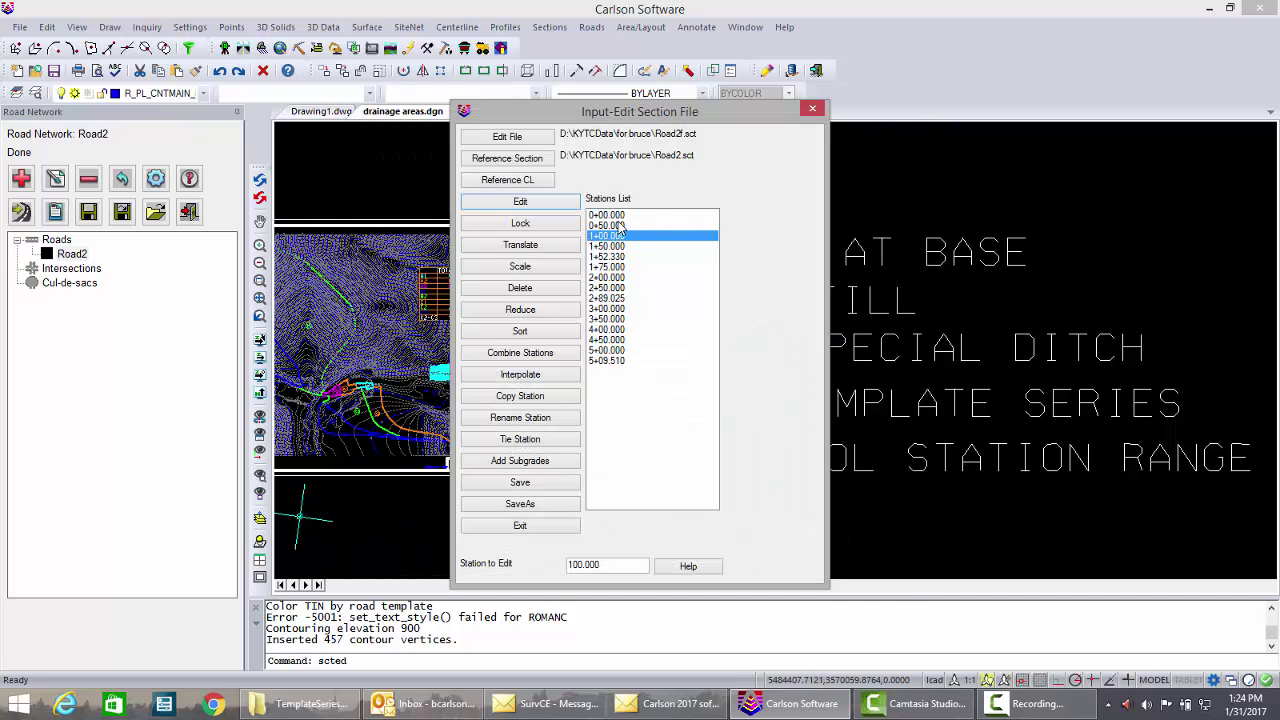
pyautogui.click(612, 225)
pyautogui.click(520, 202)
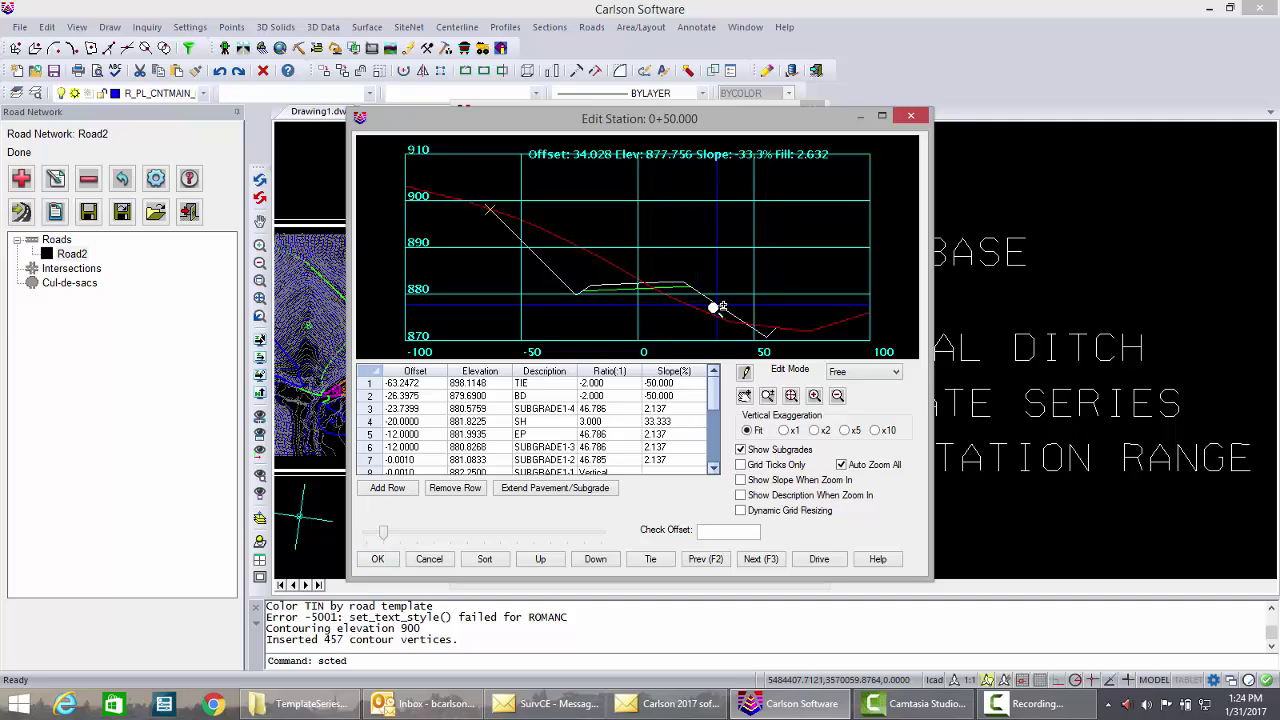
pyautogui.click(378, 560)
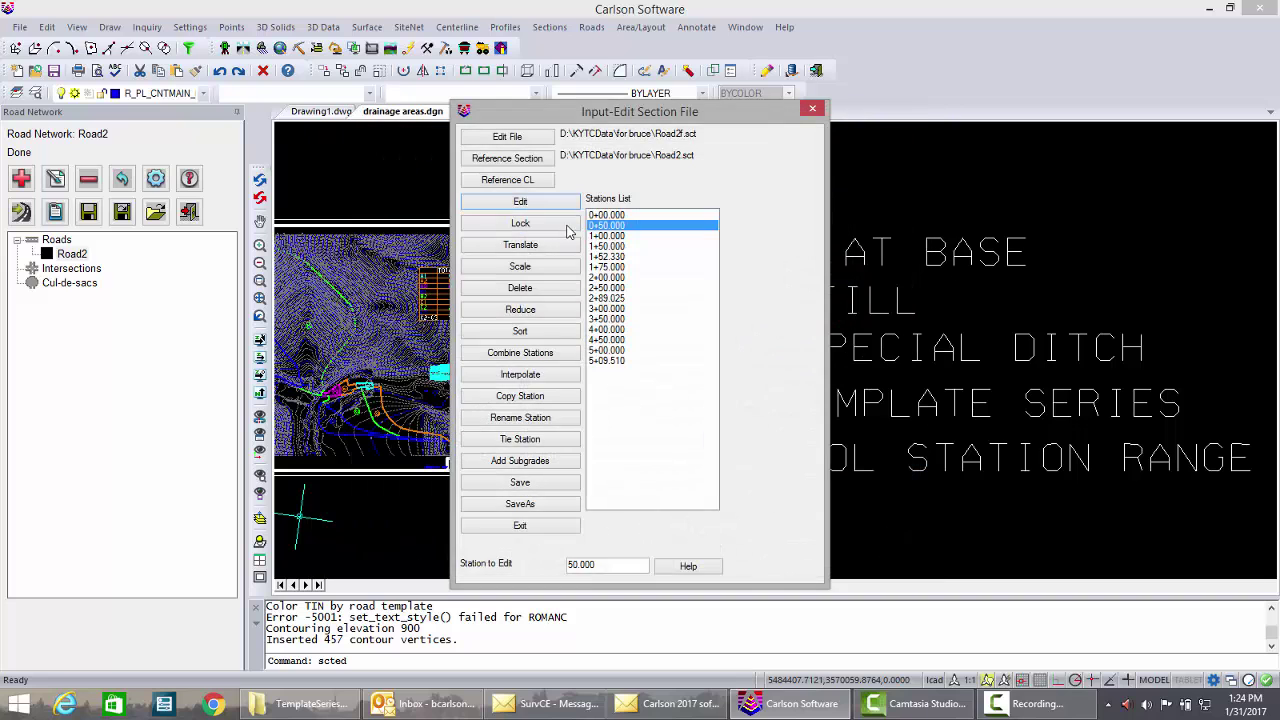
pyautogui.click(611, 215)
pyautogui.click(551, 203)
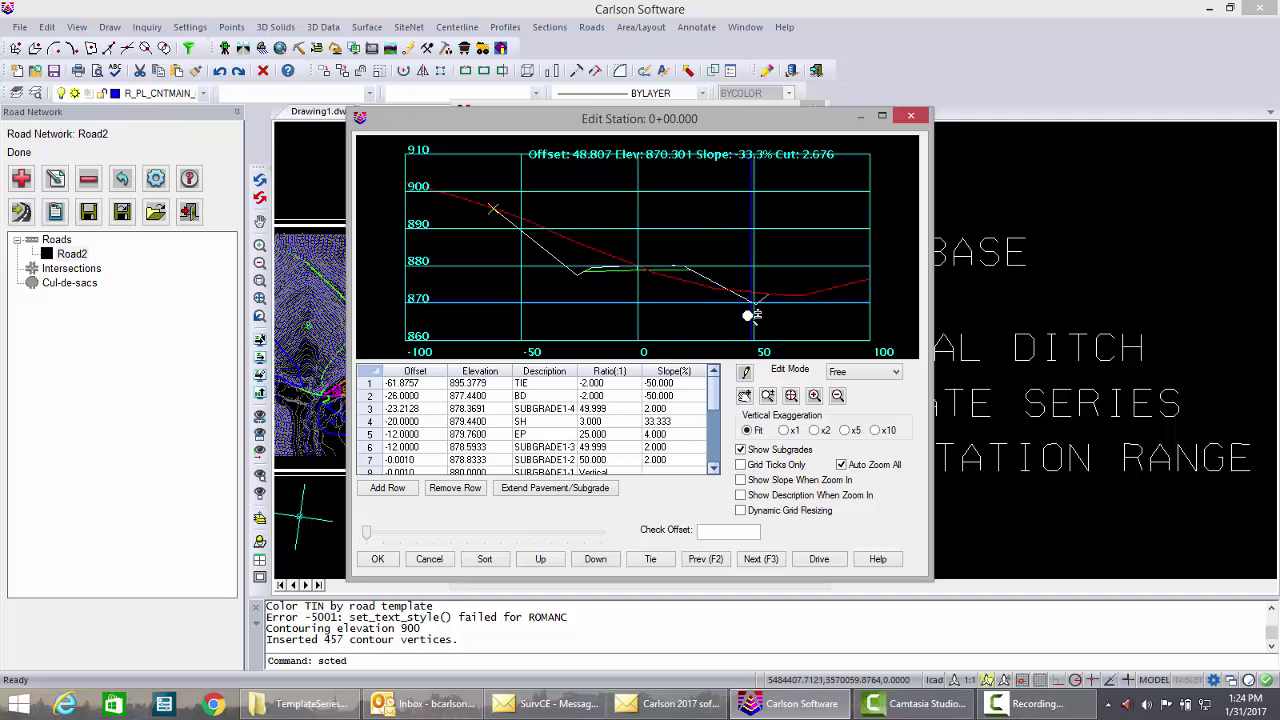
# Step: Recheck station 1+00.000, then return to station 0+00.000's cross-section
pyautogui.click(378, 559)
pyautogui.click(601, 236)
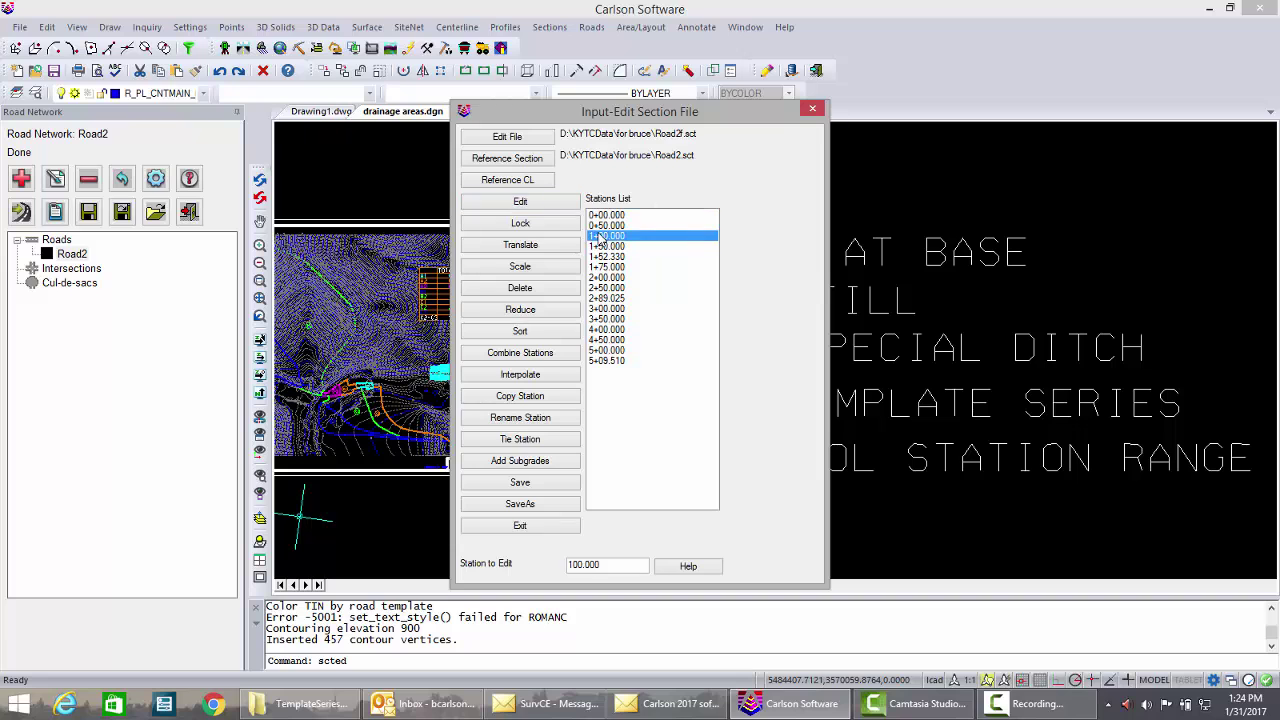
pyautogui.click(535, 203)
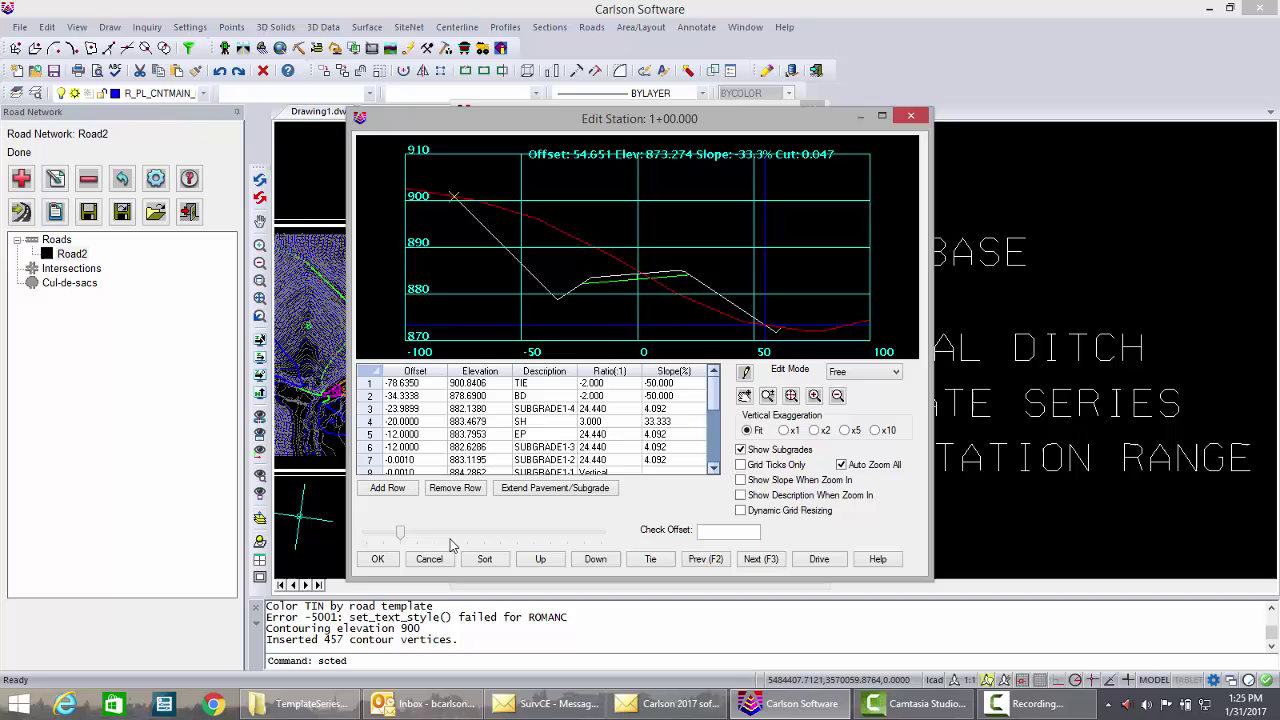
pyautogui.click(378, 559)
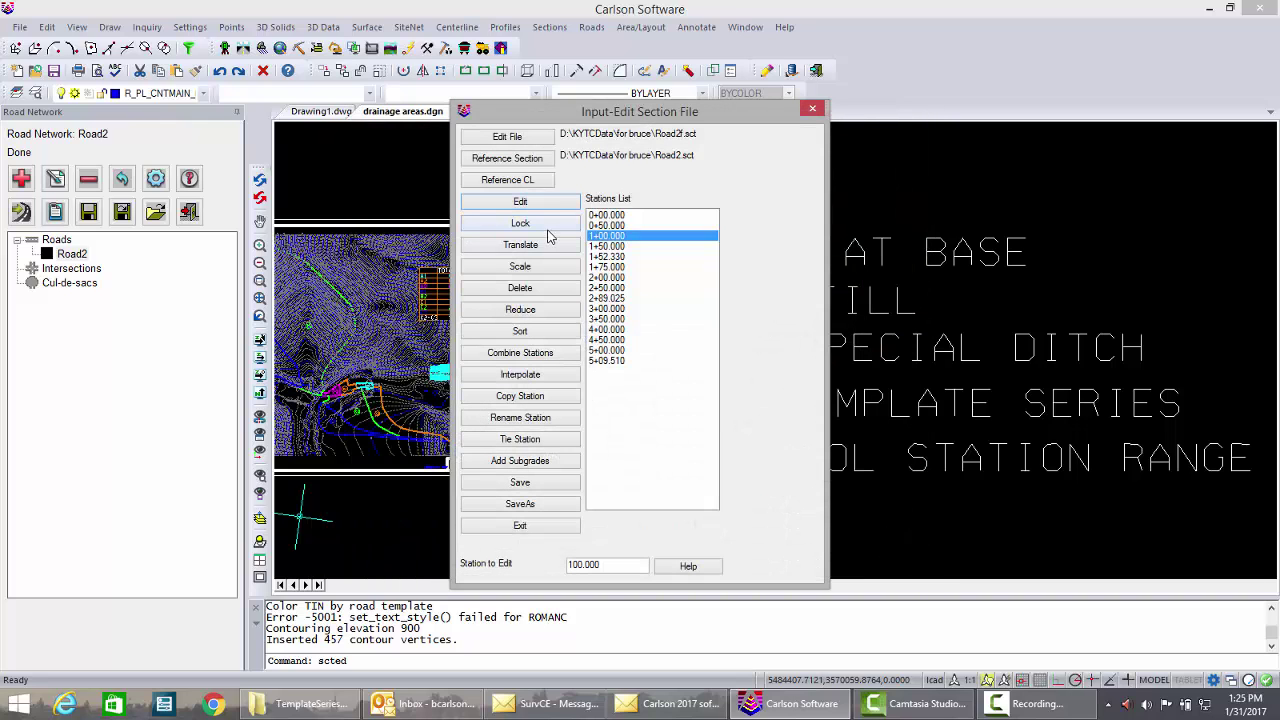
pyautogui.click(610, 215)
pyautogui.click(552, 203)
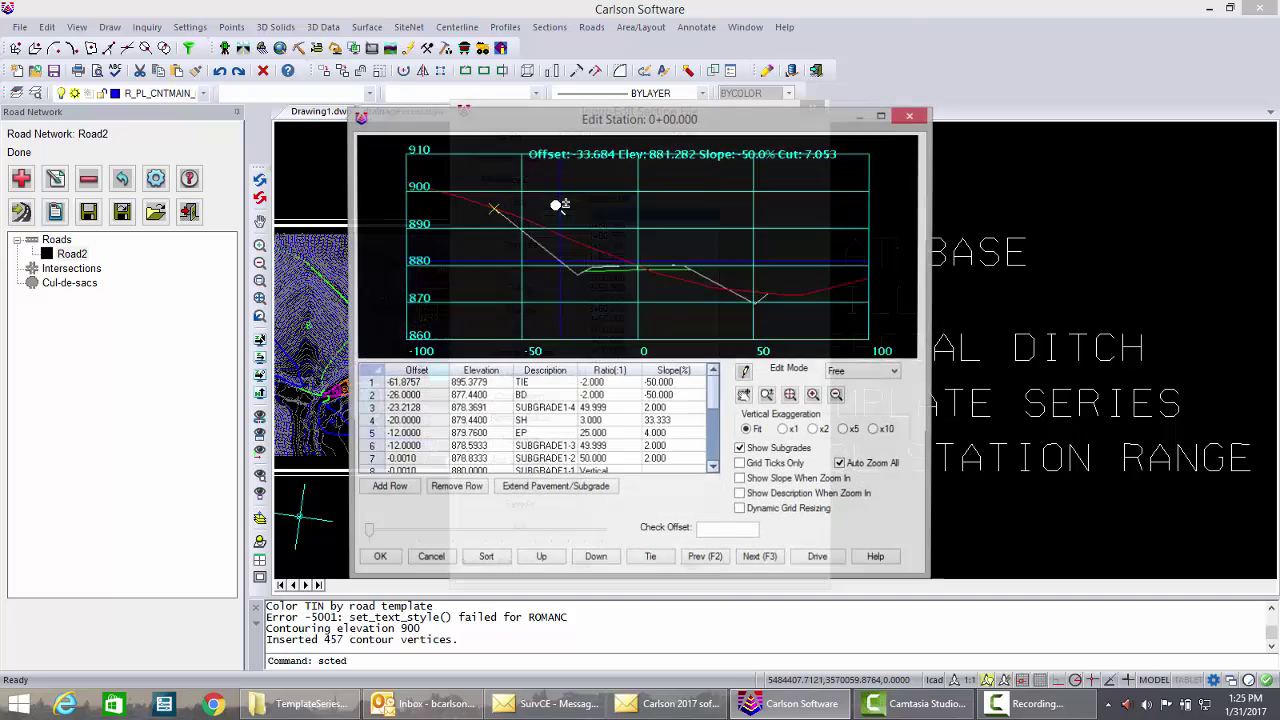